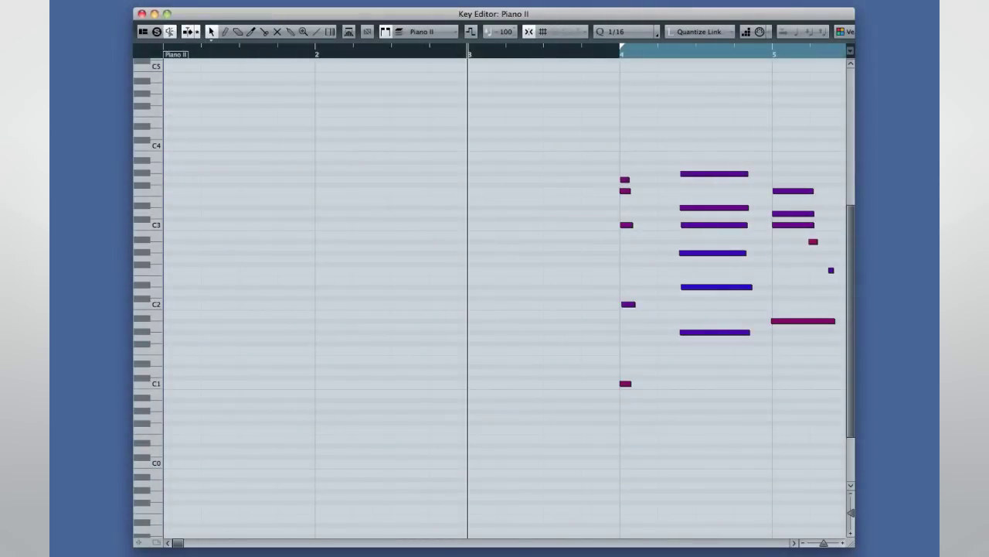
Step: Start playback to hear the recorded Piano II part from bar 3 in the Key Editor
key("space")
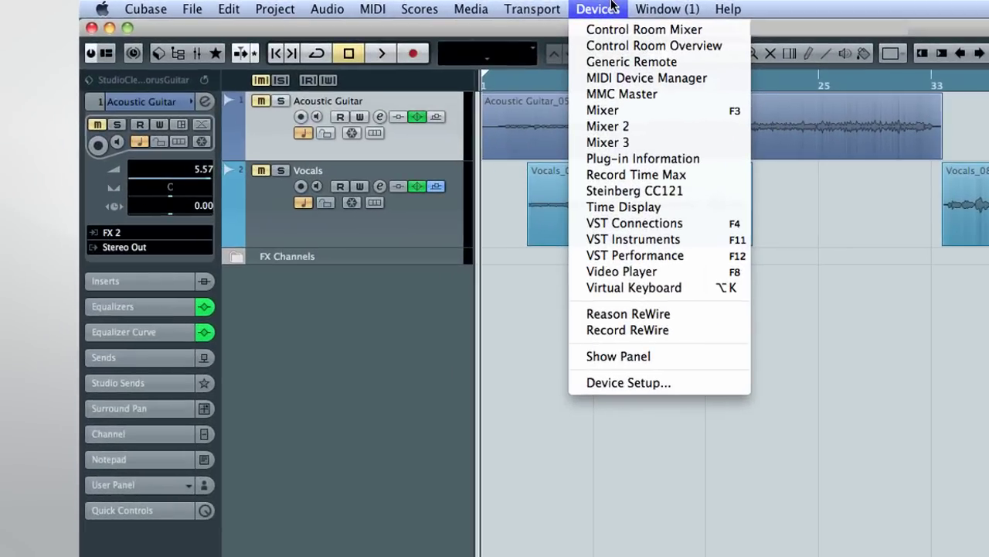
Step: Open the VST Instruments rack and choose Groove Agent ONE for slot 1
left_click(707, 243)
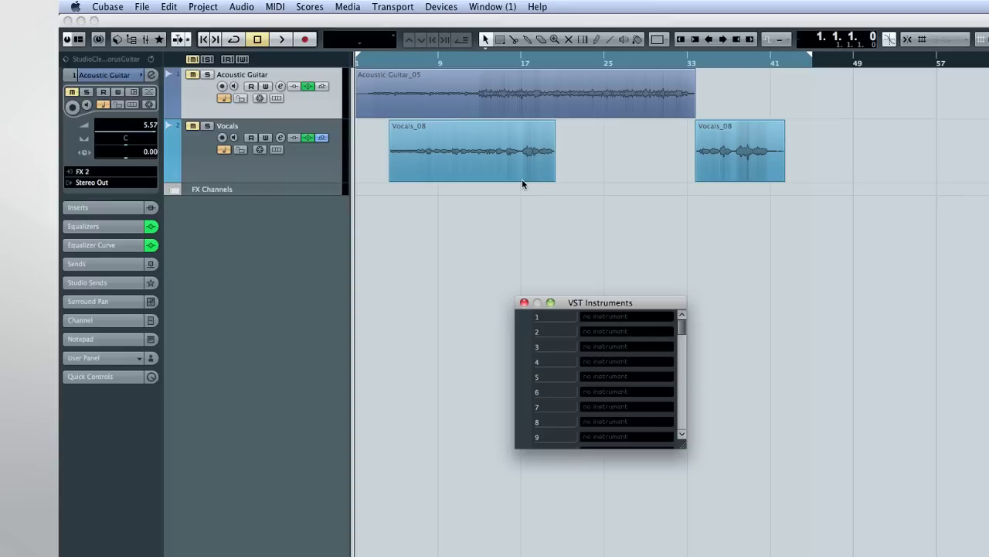
left_click(610, 319)
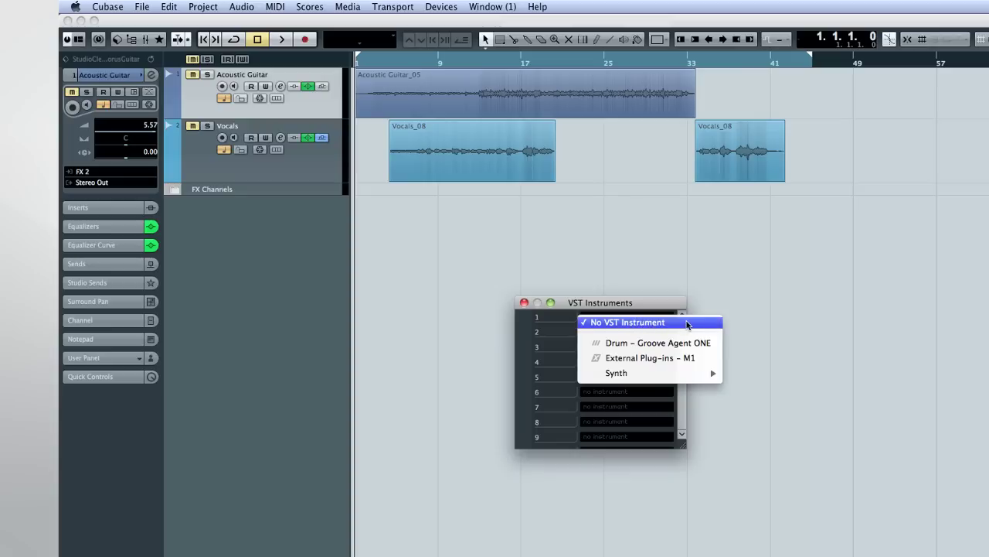
mouse_move(689, 372)
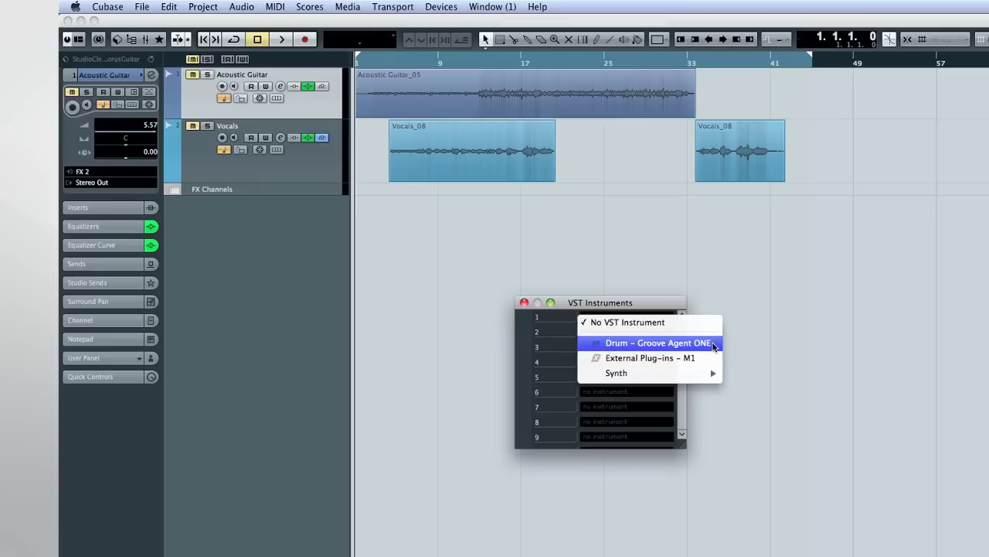
left_click(713, 348)
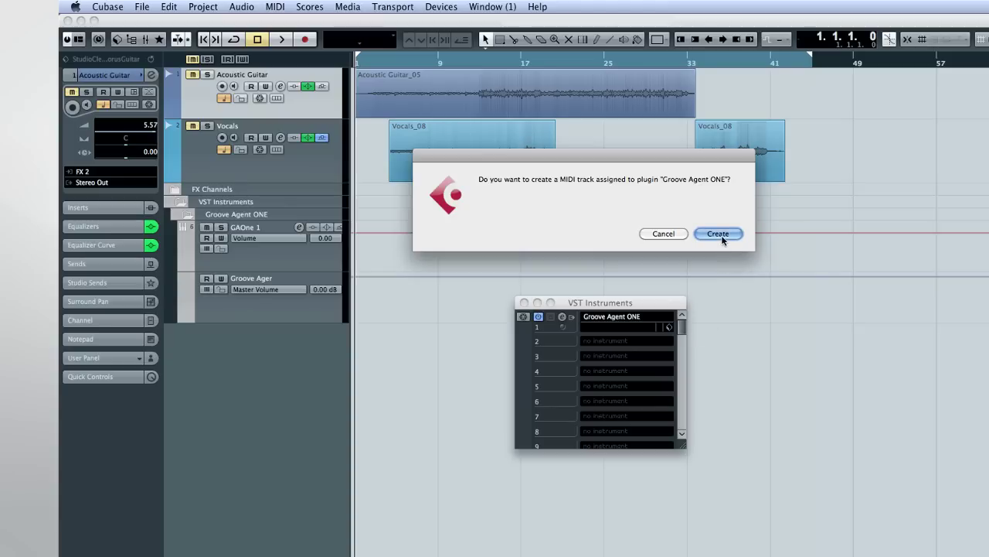
Step: Decline the MIDI track prompt, leaving Groove Agent ONE's empty editor open
left_click(663, 233)
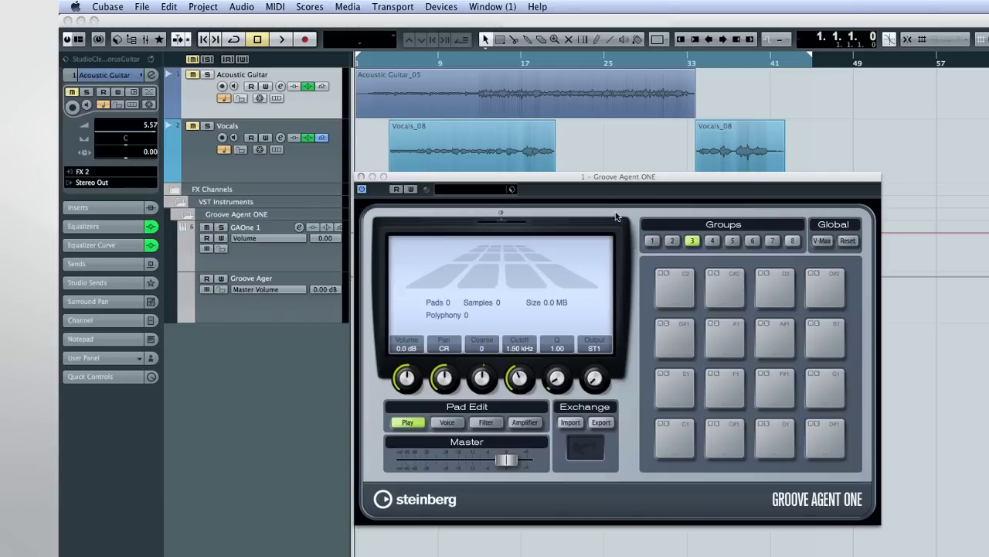
Step: Load the Vinyl Kit preset into Groove Agent ONE
left_click(576, 179)
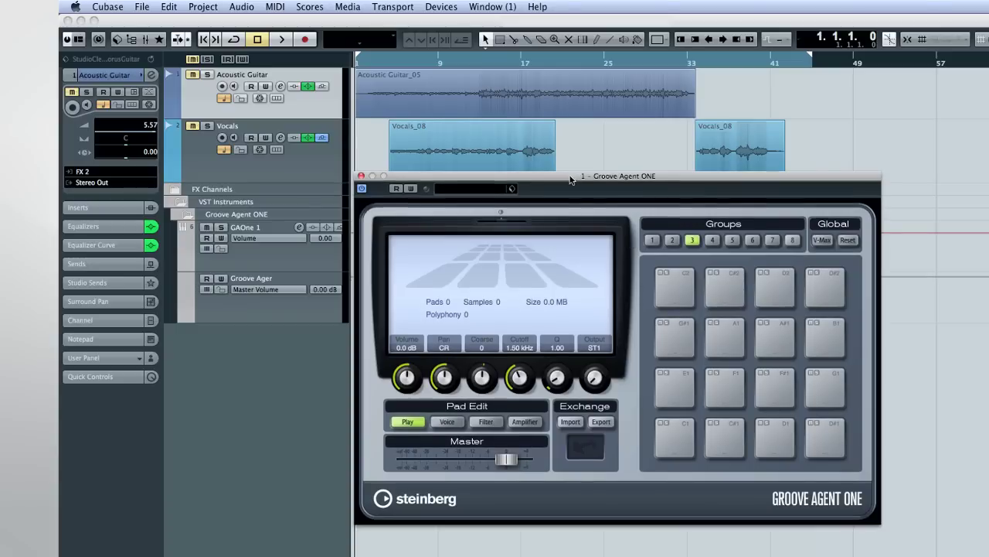
left_click(475, 189)
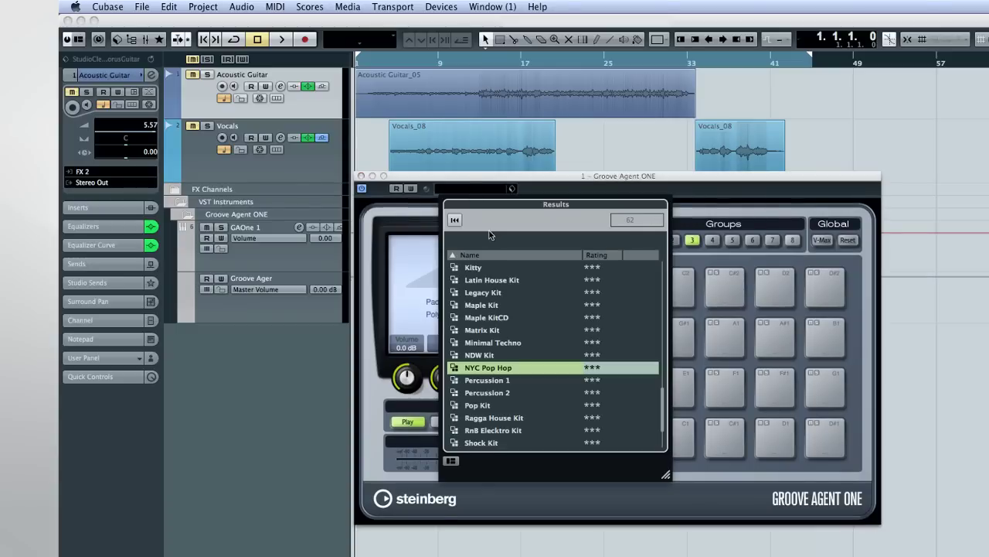
scroll(510, 402, "down", 3)
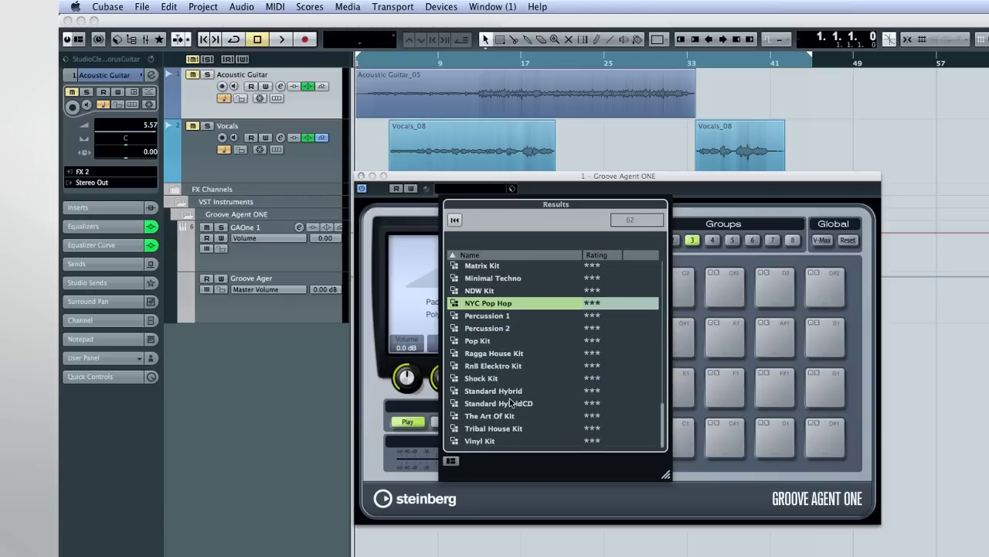
left_click(498, 440)
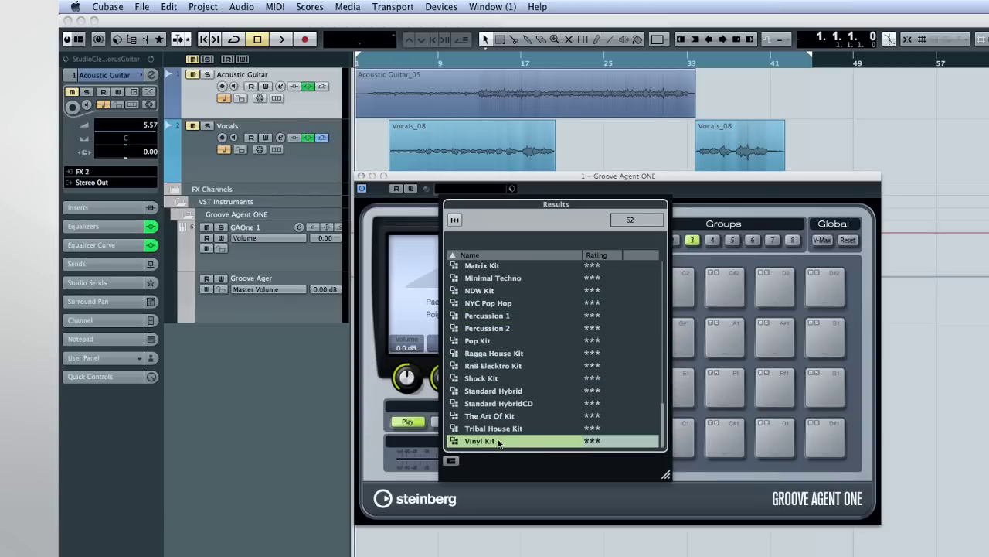
double_click(498, 441)
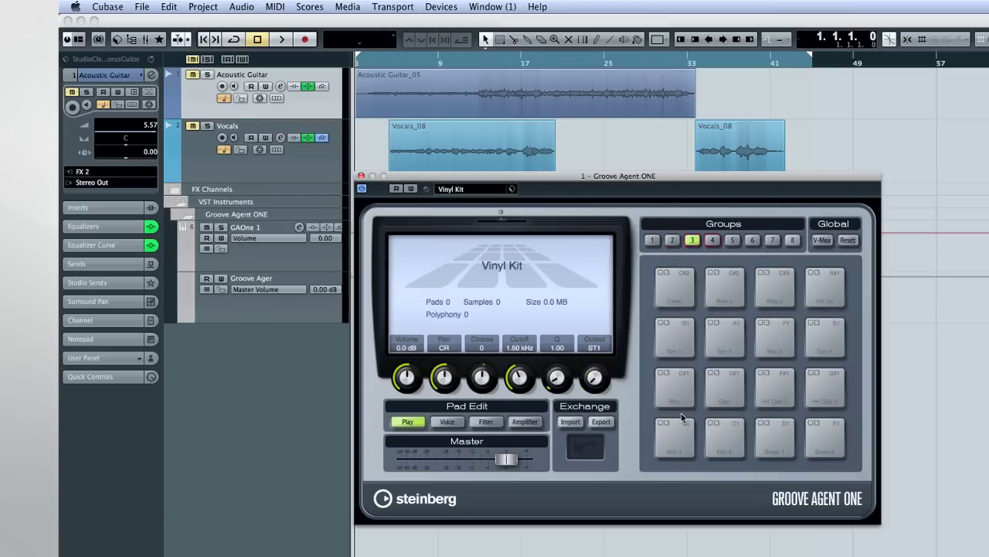
Step: Audition the Kick 1 and HH Clsd 1 pads, close the panel, and select Vocals
left_click(675, 432)
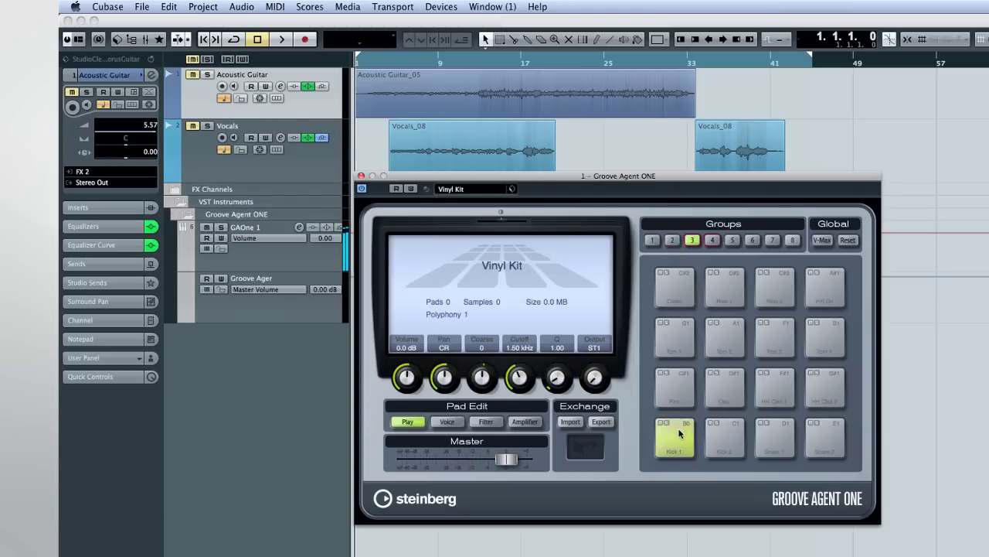
left_click(819, 299)
left_click(772, 397)
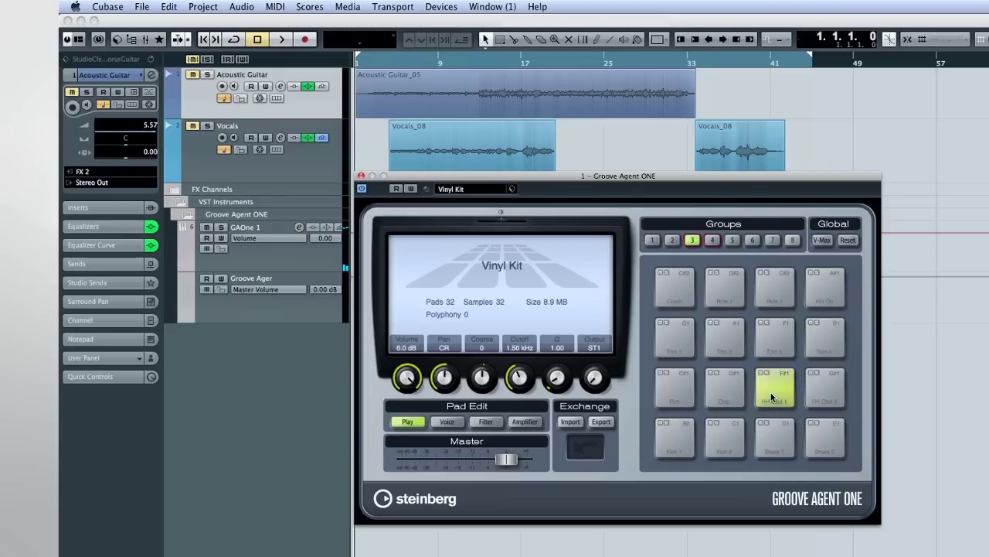
left_click(361, 176)
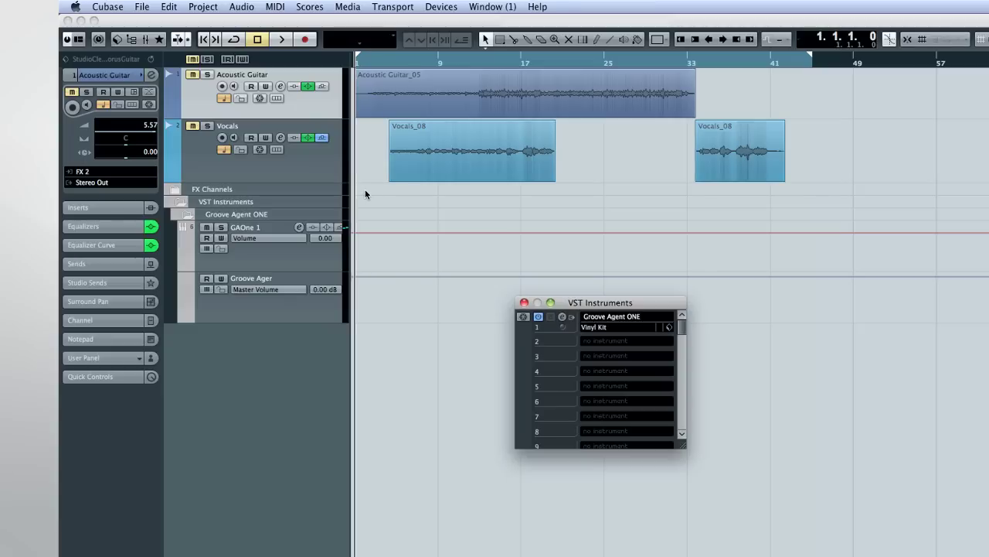
left_click(324, 176)
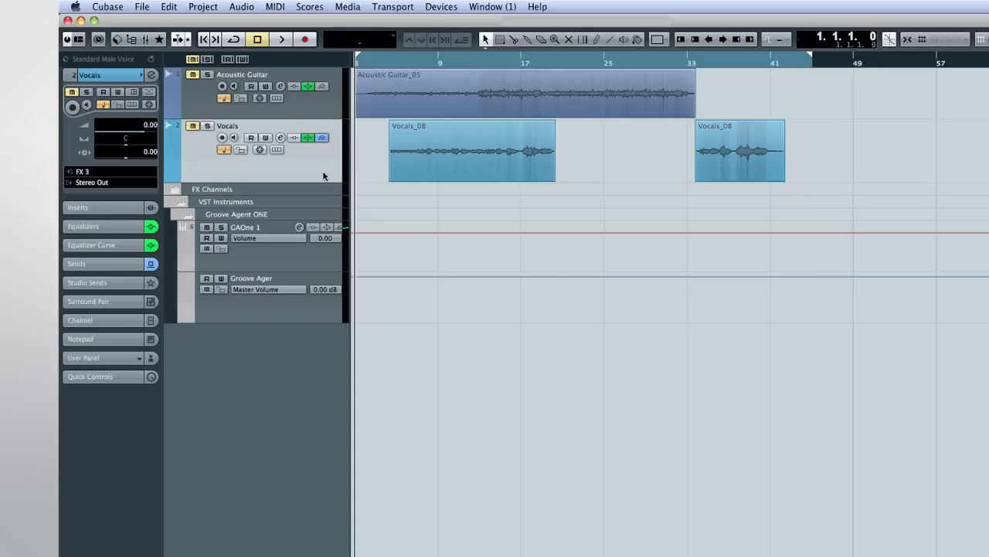
Step: Add one MIDI track, MIDI 01, below Vocals via Project > Add Track > MIDI
left_click(206, 6)
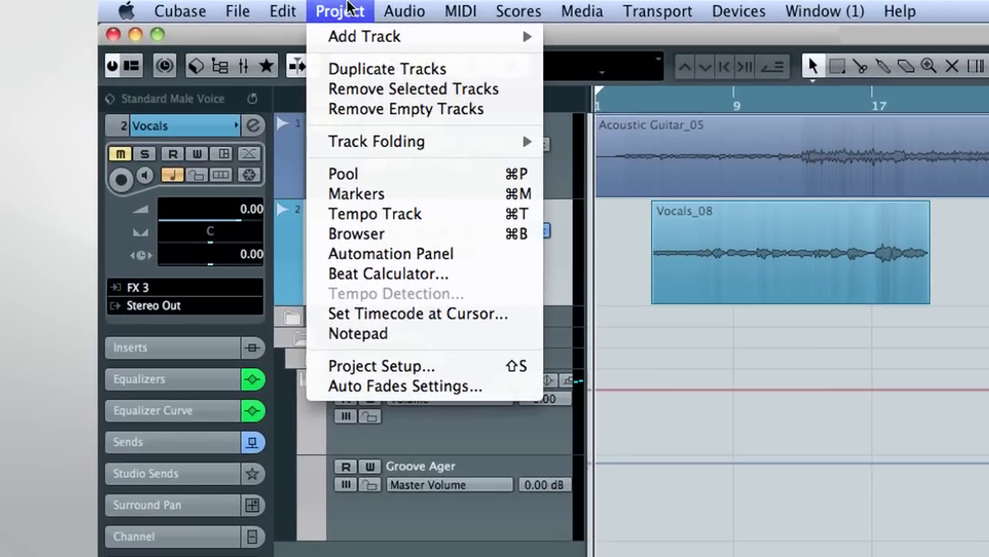
mouse_move(415, 40)
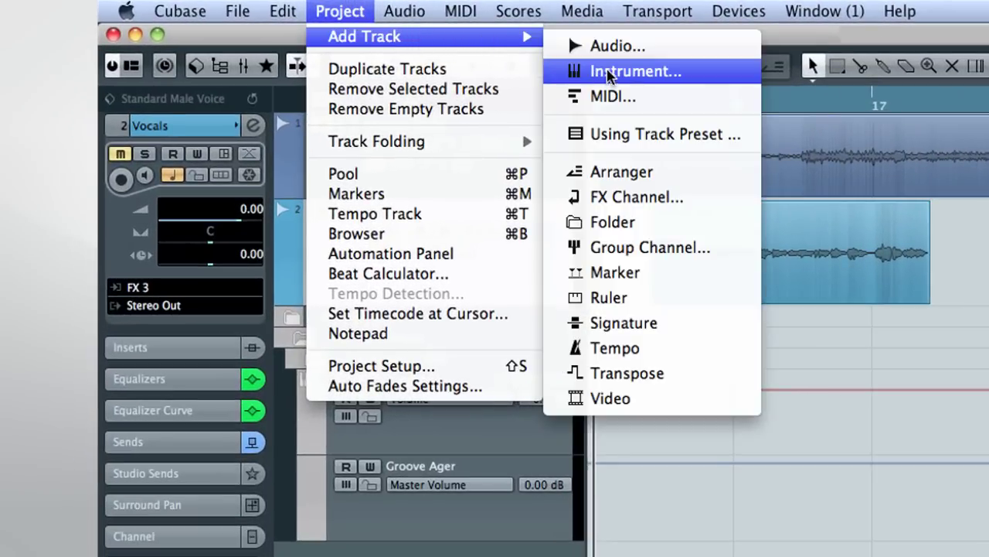
left_click(649, 96)
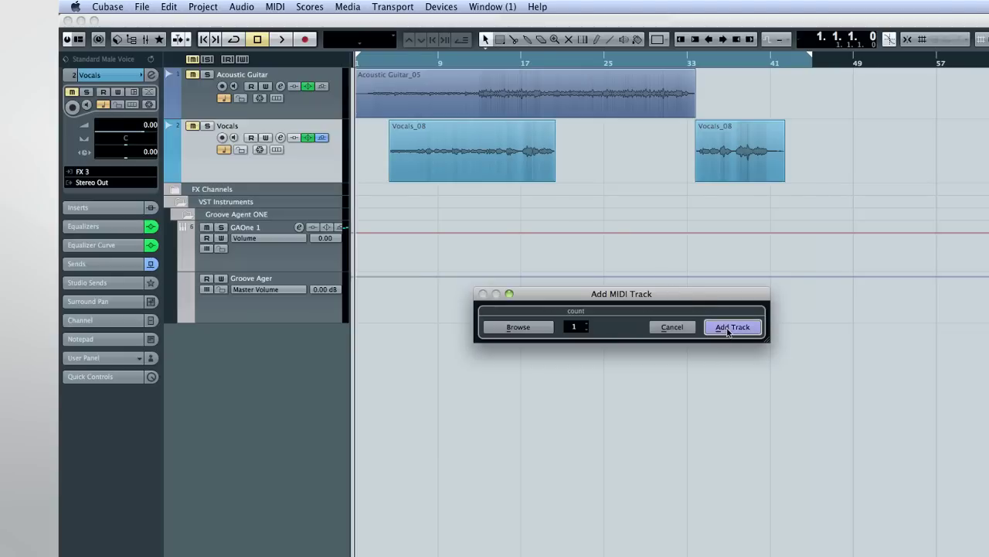
left_click(733, 327)
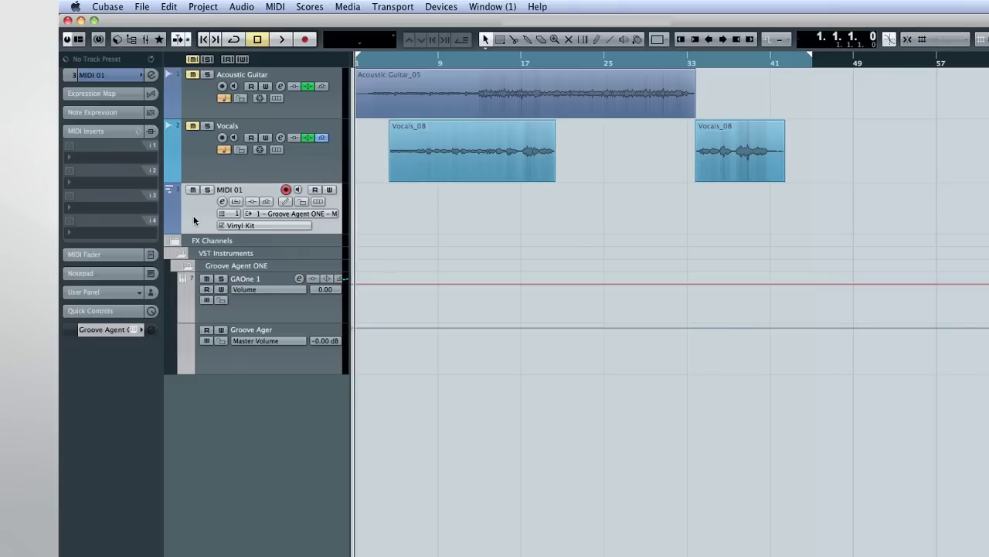
Step: Select MIDI 01, keep its output on Groove Agent ONE, and expand its MIDI Inserts
left_click(195, 165)
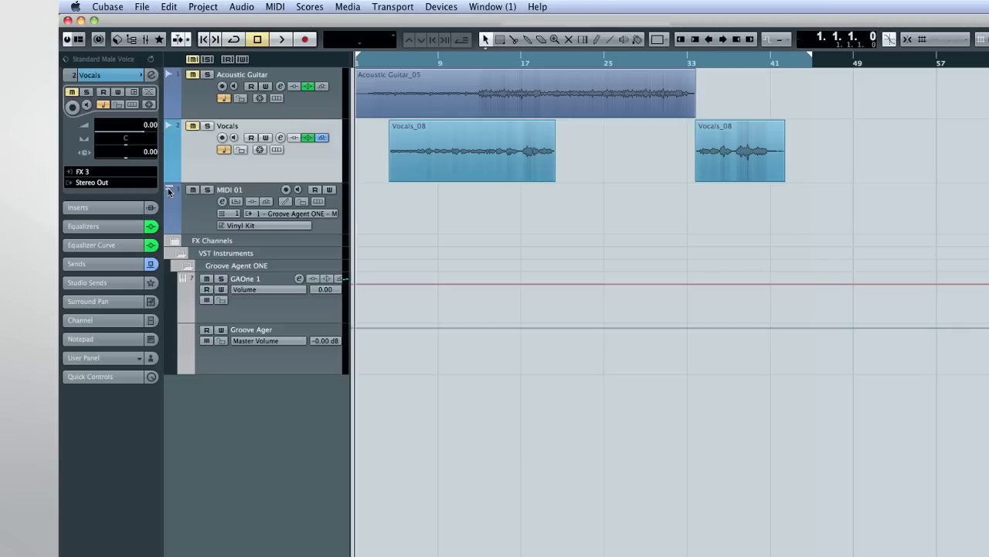
left_click(187, 210)
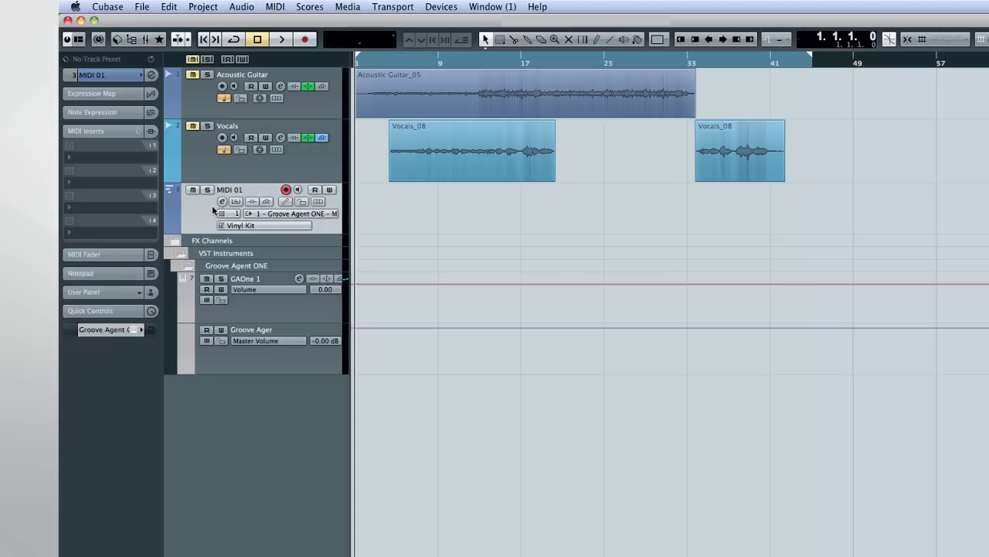
left_click(99, 76)
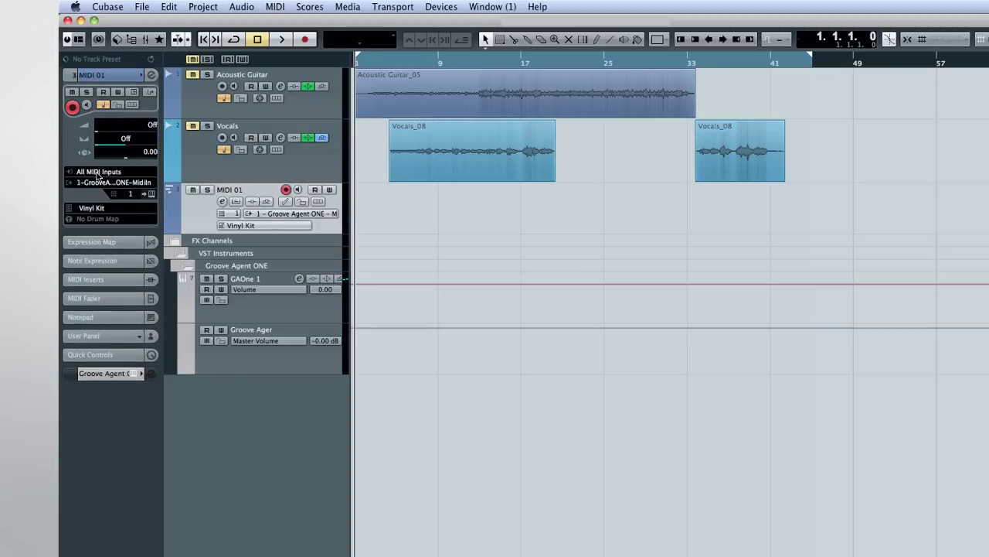
left_click(97, 182)
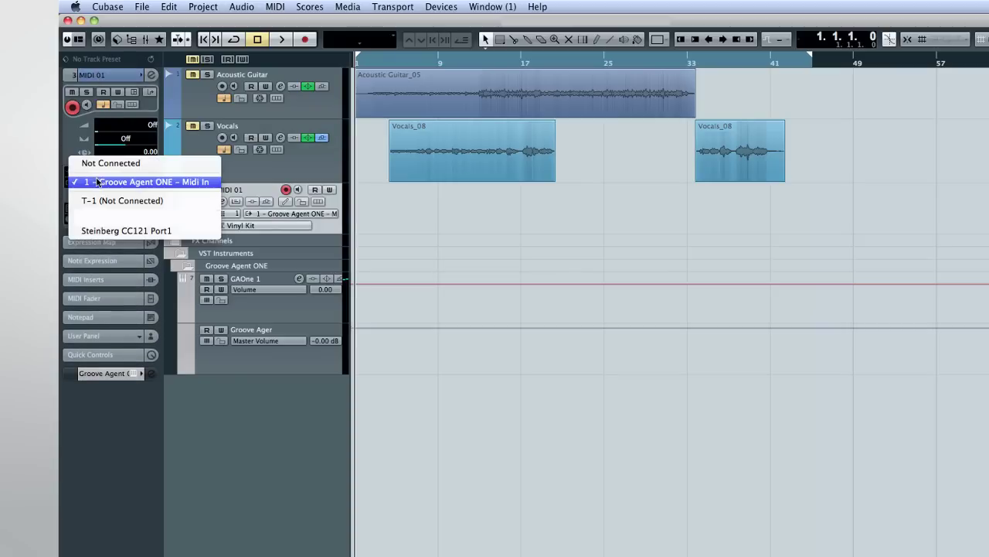
left_click(228, 175)
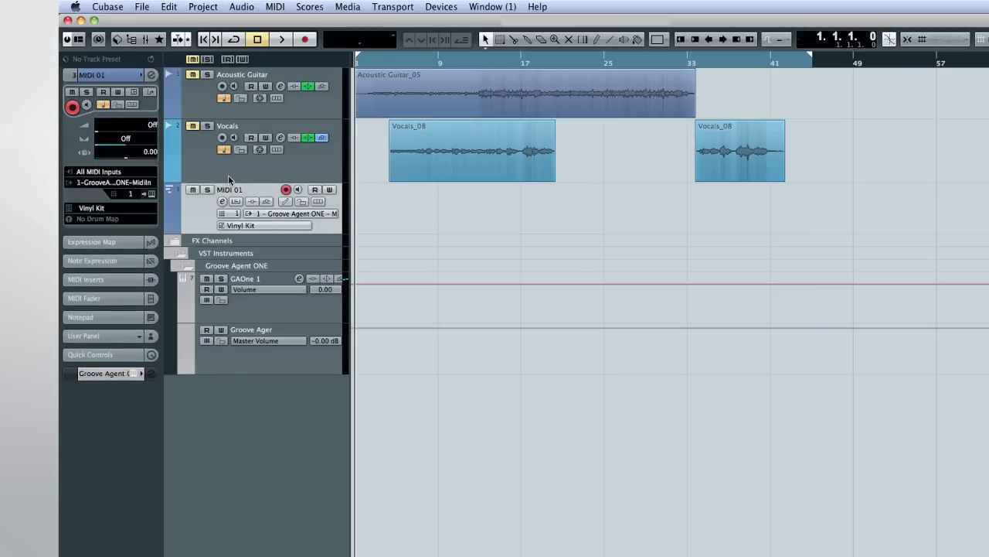
left_click(109, 283)
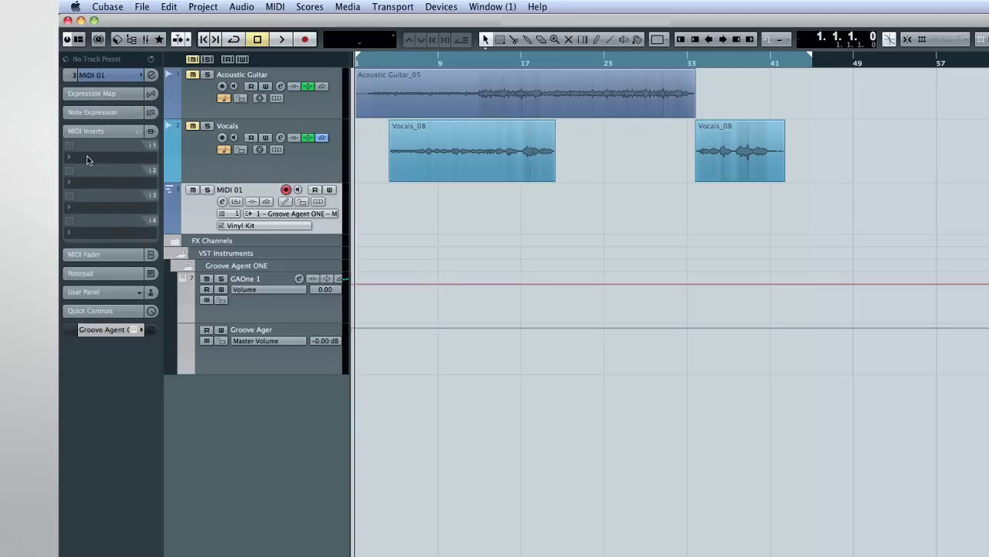
left_click(87, 159)
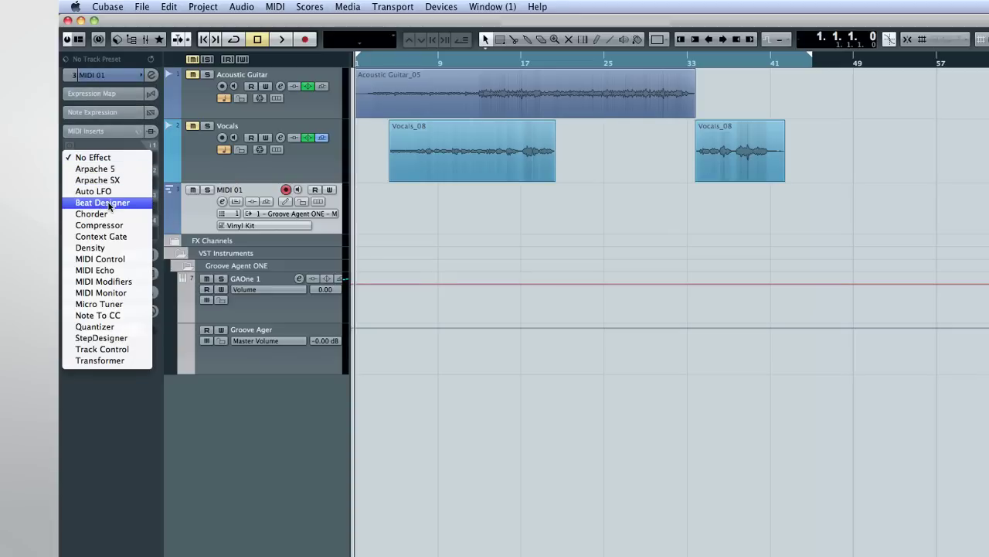
Step: Insert Beat Designer on MIDI 01 and pick the Vinyl Groove 130bpm preset bank
left_click(110, 203)
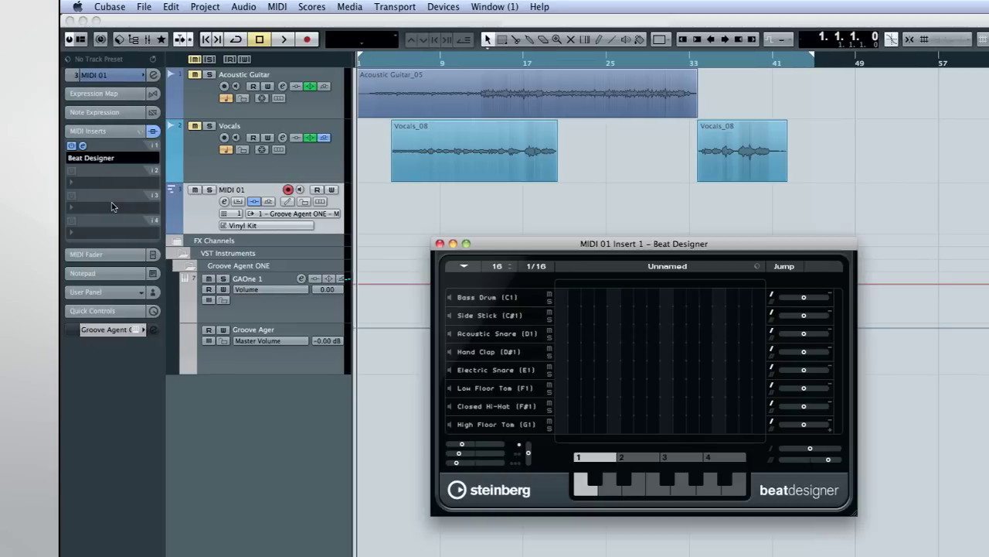
left_click(759, 268)
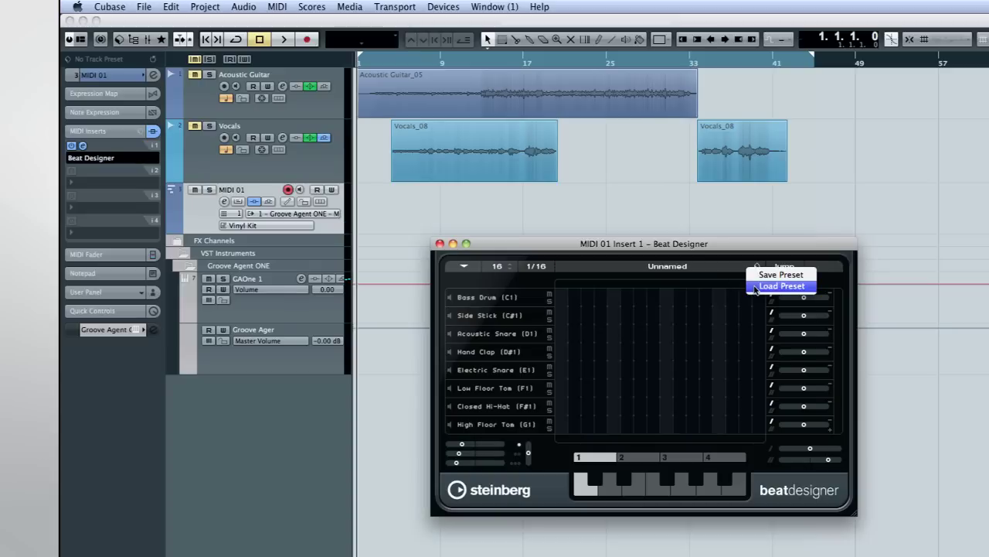
left_click(756, 288)
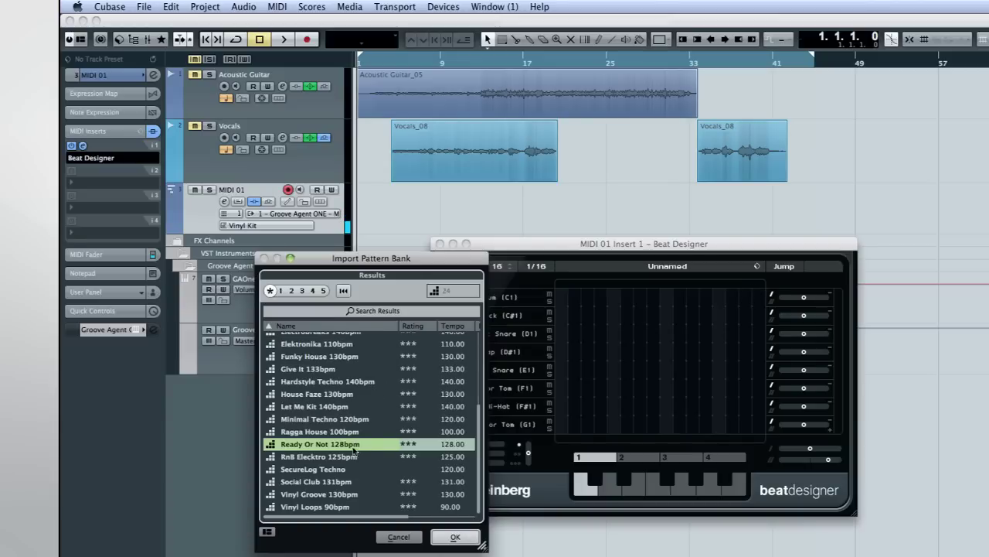
left_click(348, 494)
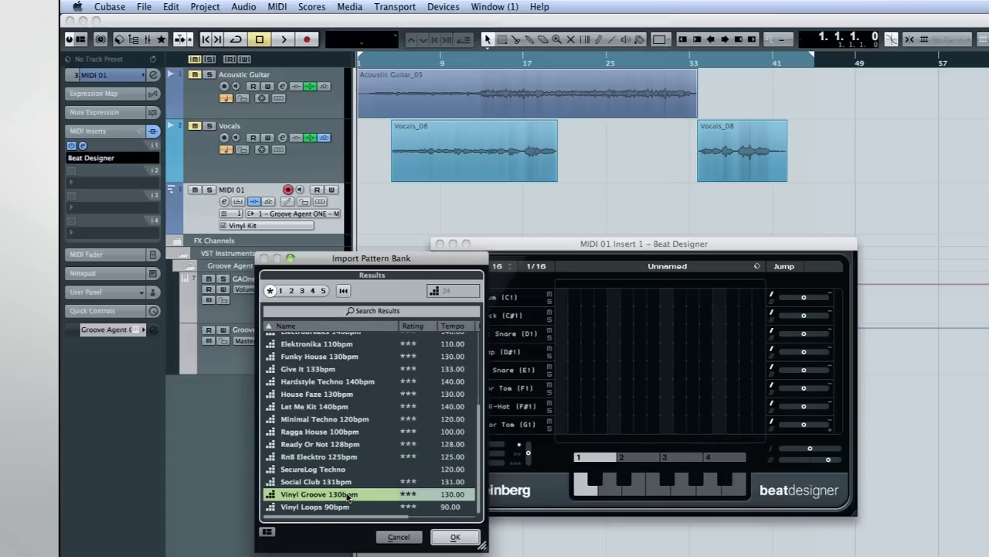
Step: Load the Vinyl Groove 130bpm bank and audition several of its drum patterns
left_click(437, 541)
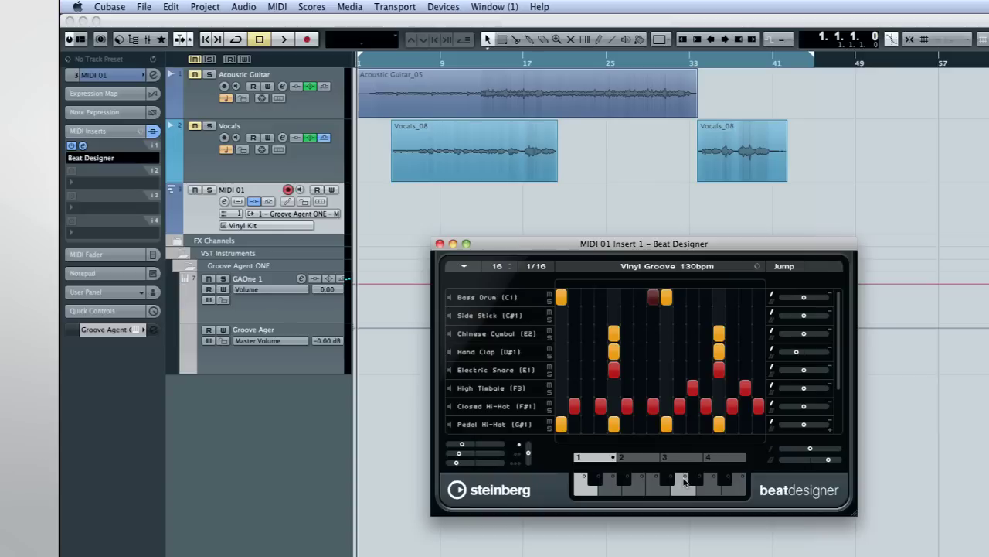
left_click(616, 492)
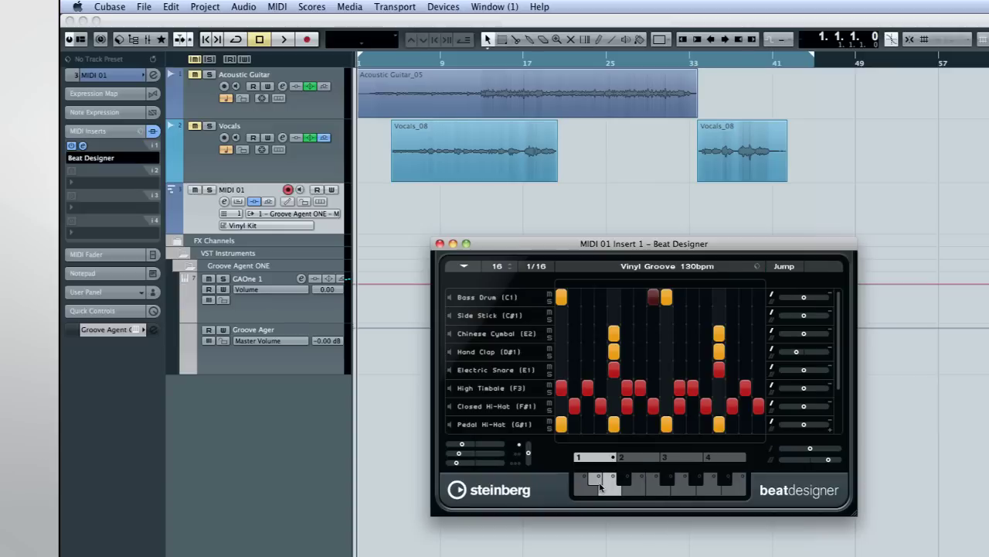
left_click(677, 489)
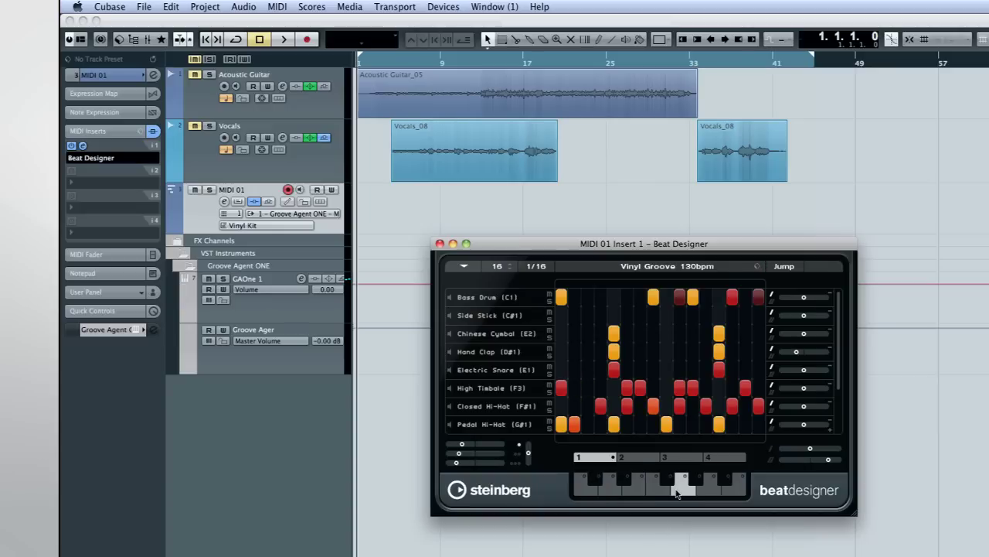
key("space")
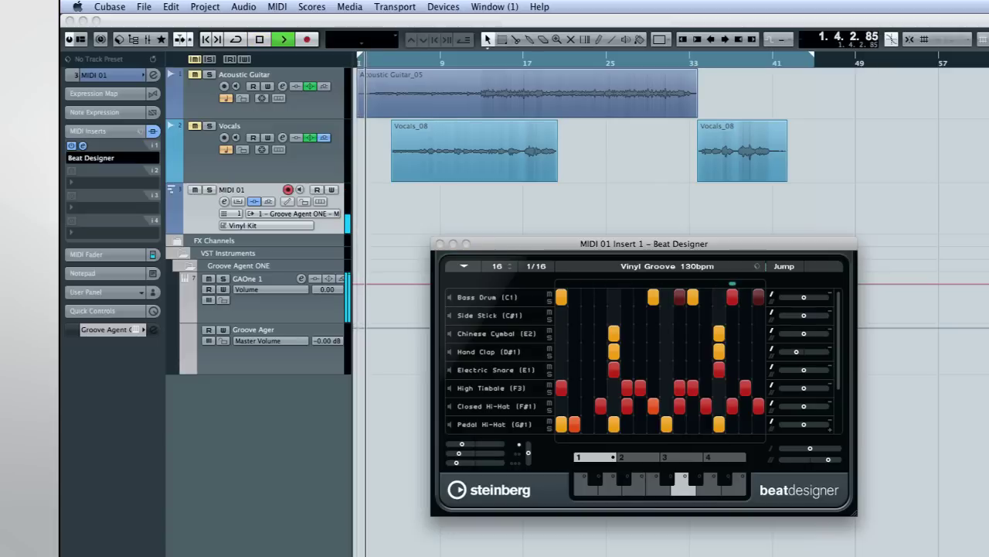
key("space")
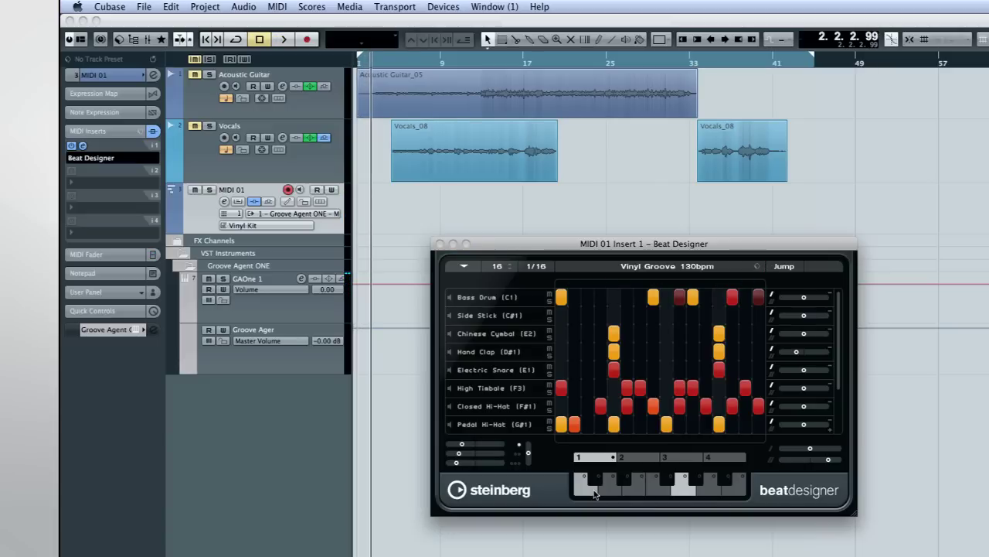
left_click(594, 490)
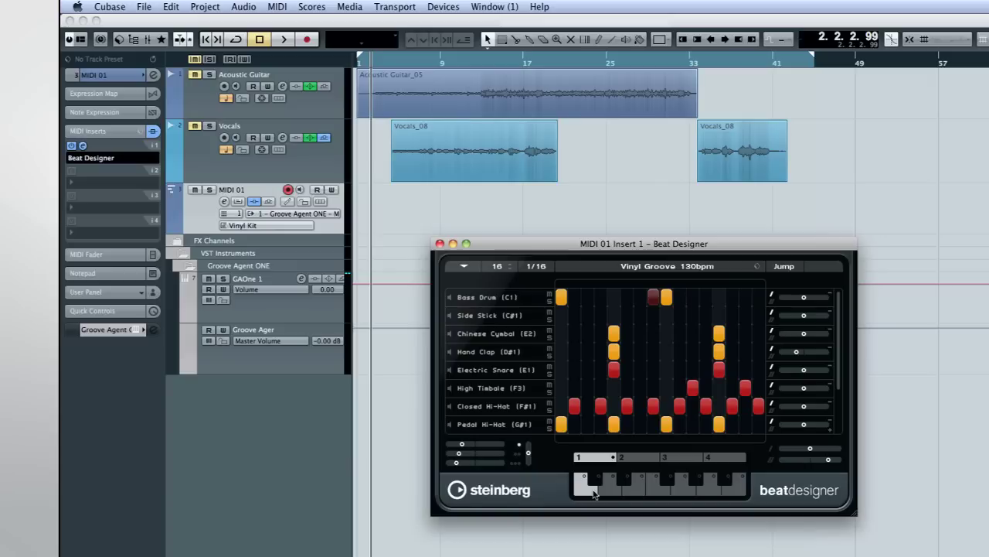
Step: Insert the first pattern and a whole subbank as parts at the cursor, then play them
left_click(467, 266)
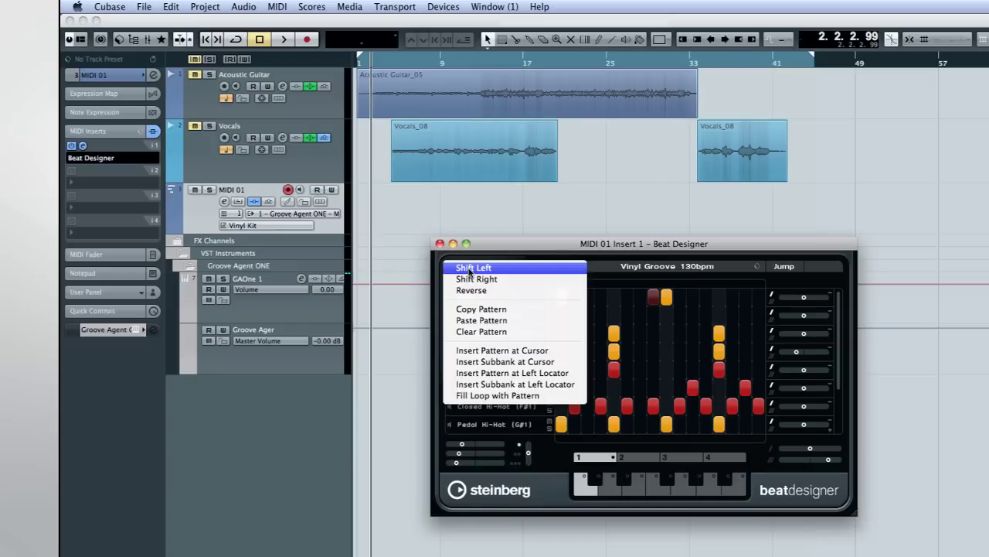
left_click(501, 350)
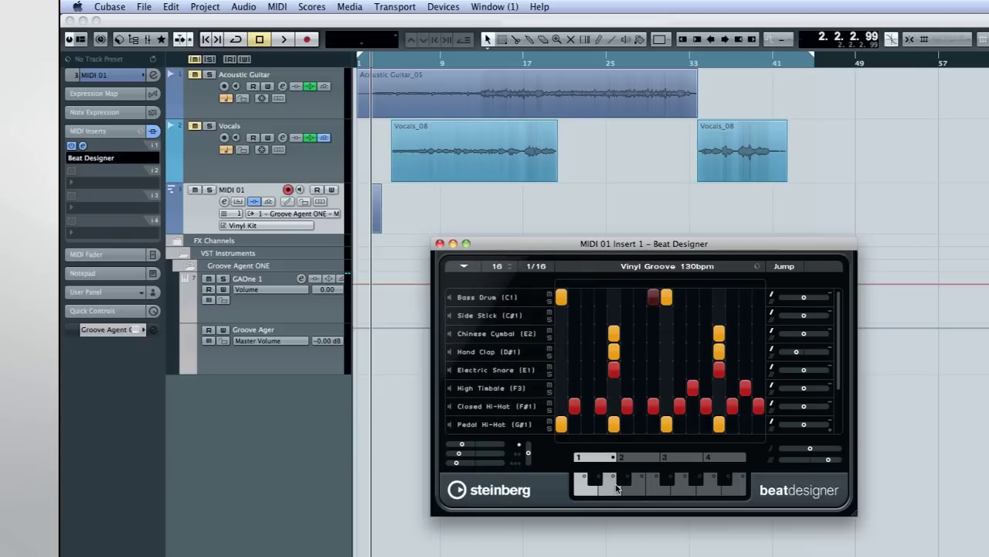
left_click(637, 493)
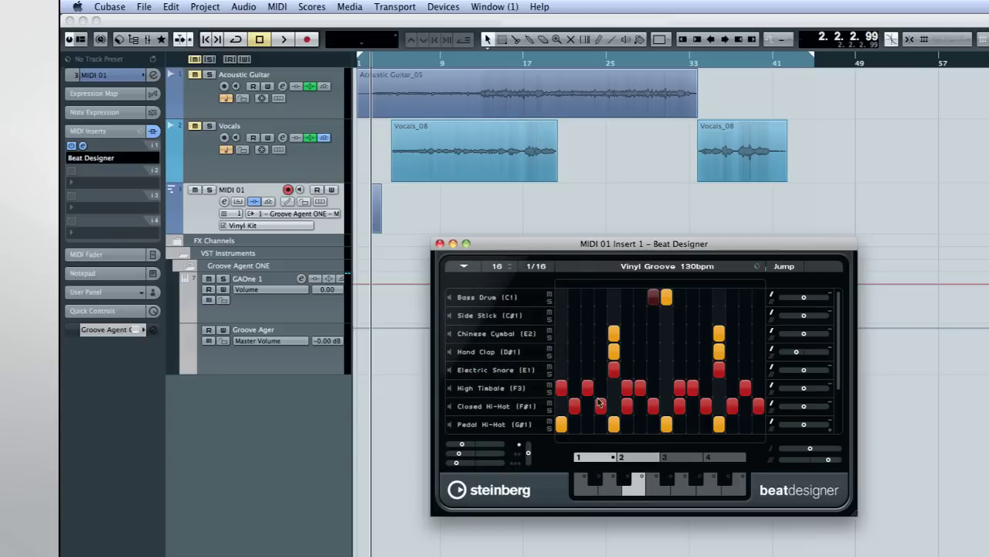
left_click(464, 266)
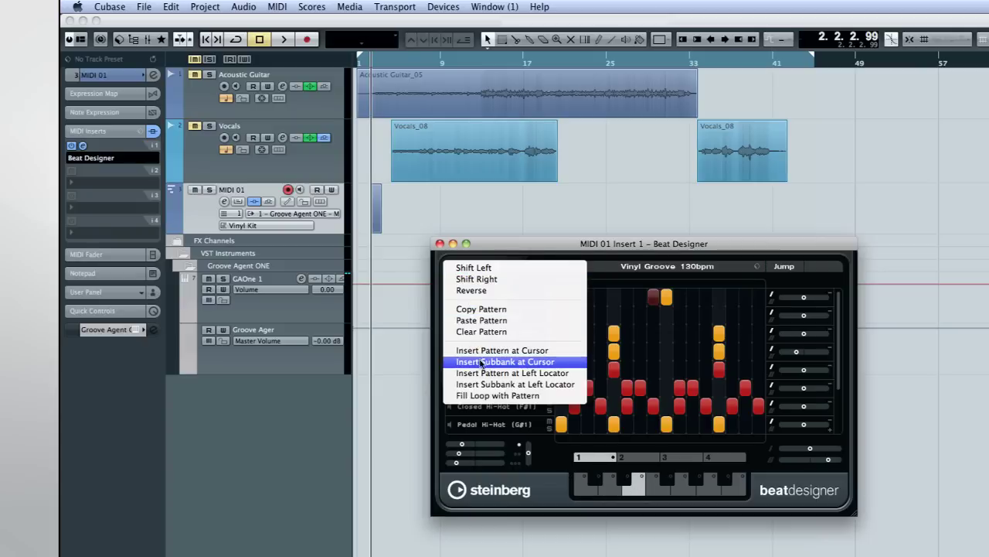
left_click(526, 362)
left_click(71, 146)
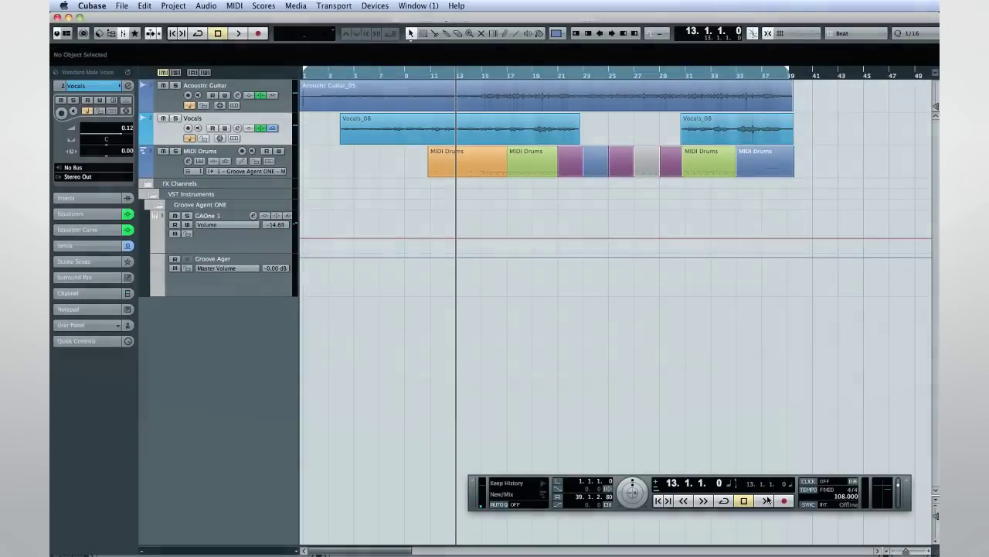
left_click(766, 500)
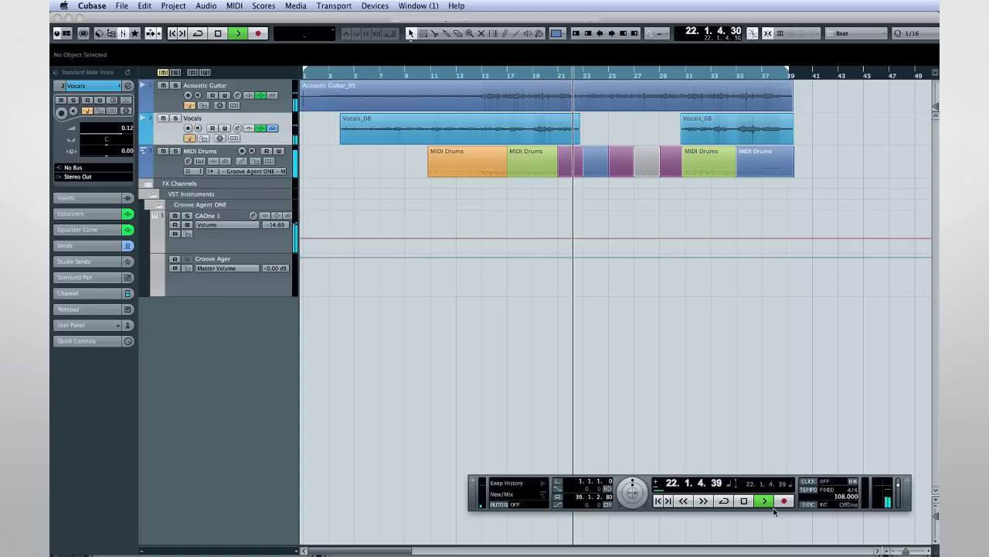
left_click(743, 500)
left_click(244, 345)
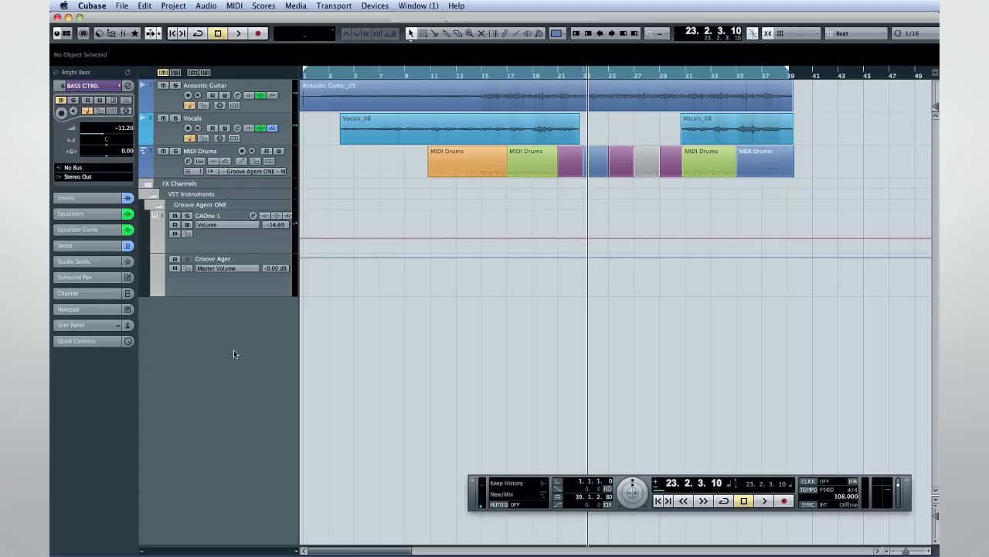
Step: Add a HALion Sonic SE instrument track below MIDI Drums from the track list menu
left_click(171, 175)
right_click(172, 175)
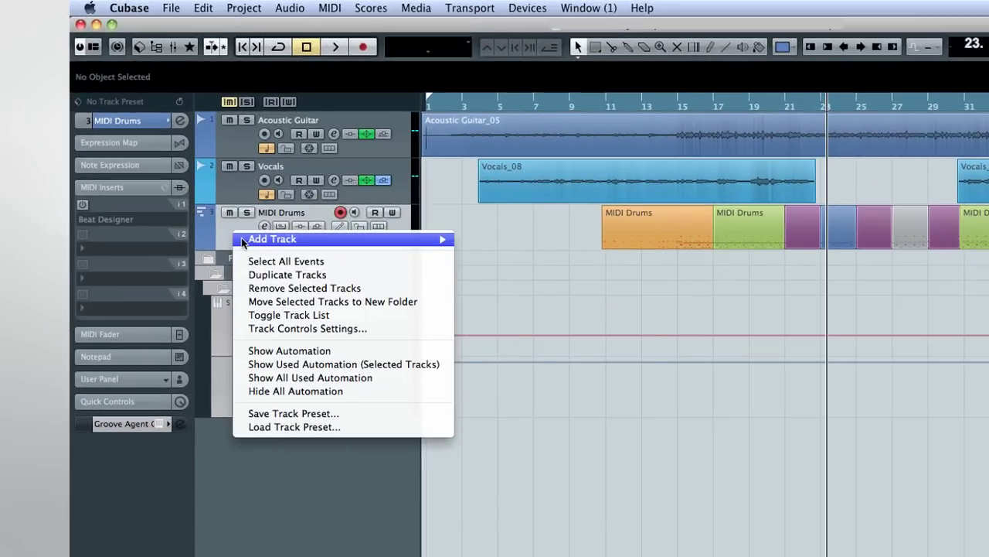
mouse_move(212, 170)
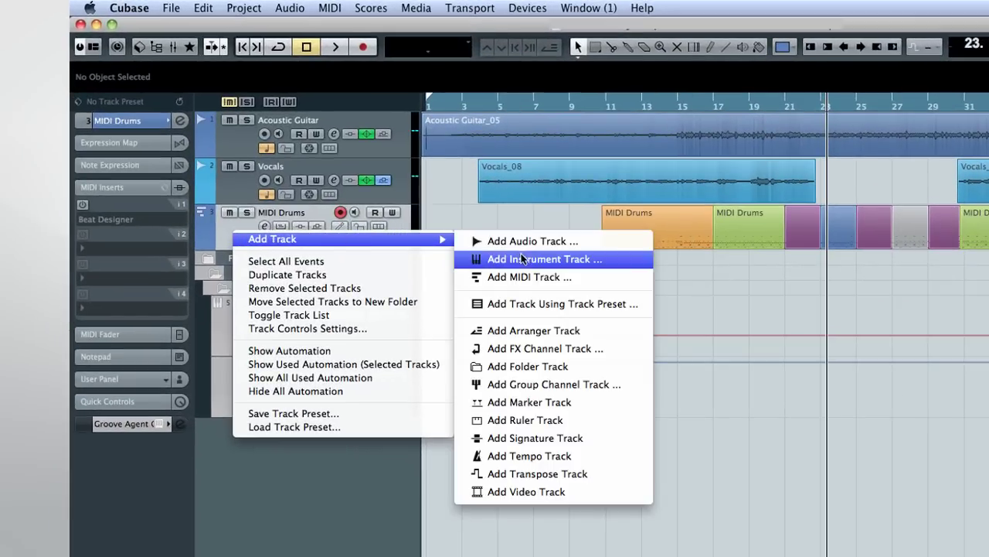
left_click(591, 257)
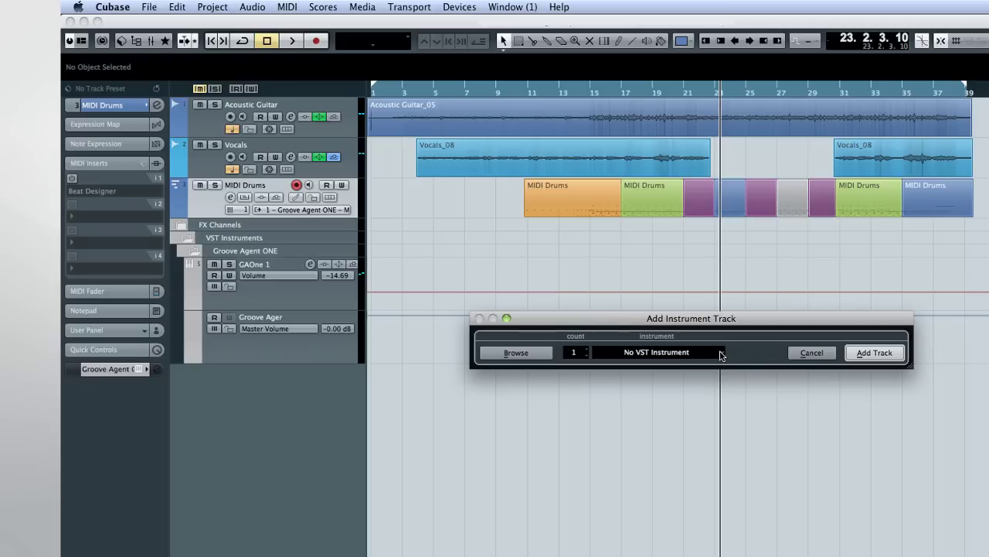
left_click(721, 355)
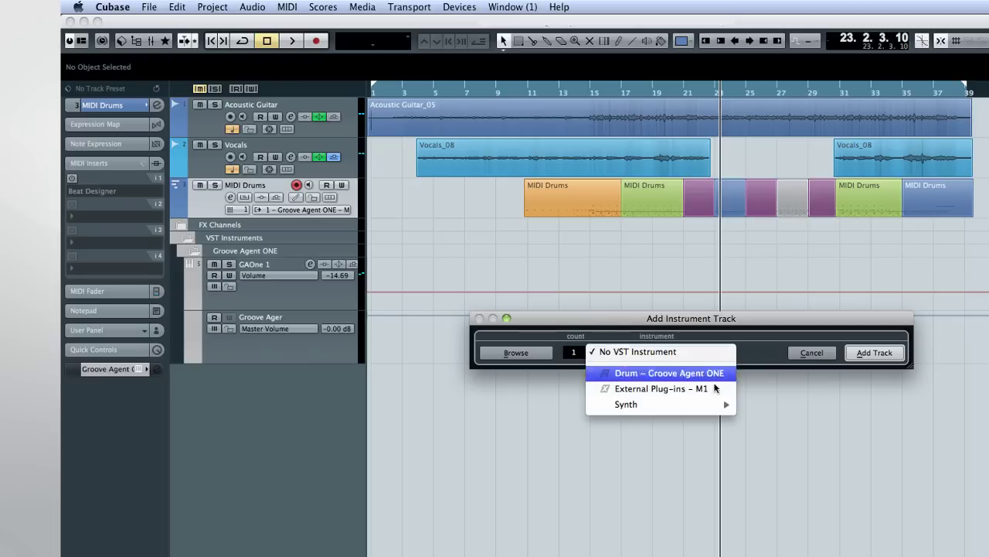
mouse_move(692, 406)
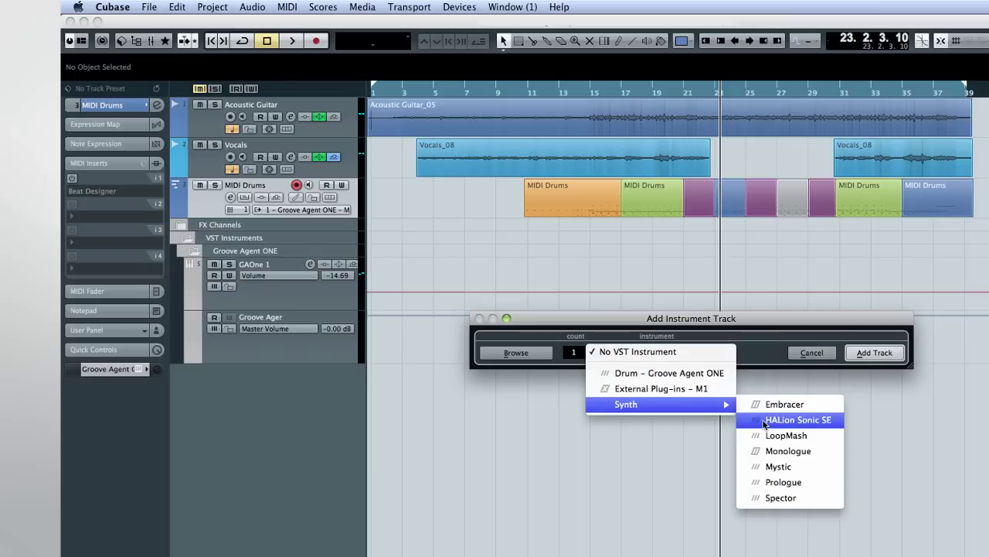
left_click(764, 421)
left_click(874, 352)
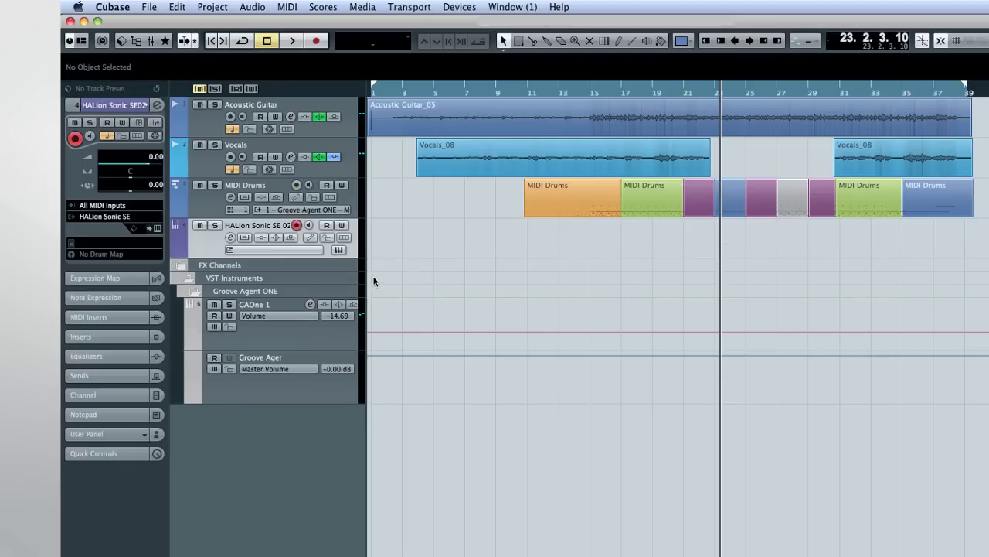
Step: Open HALion Sonic SE's editor, load the S90 Factory preset, and widen the track list
left_click_drag(363, 265, 406, 262)
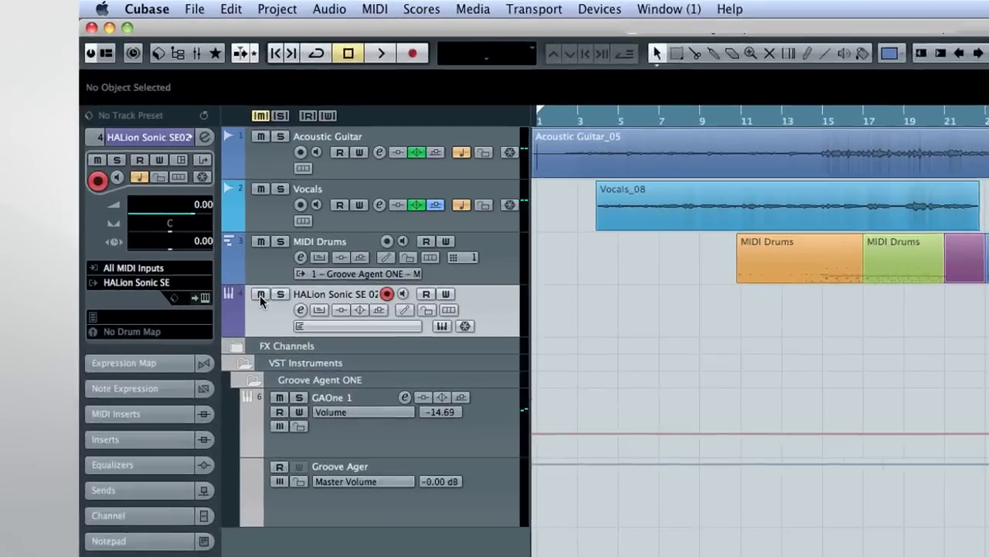
left_click(158, 228)
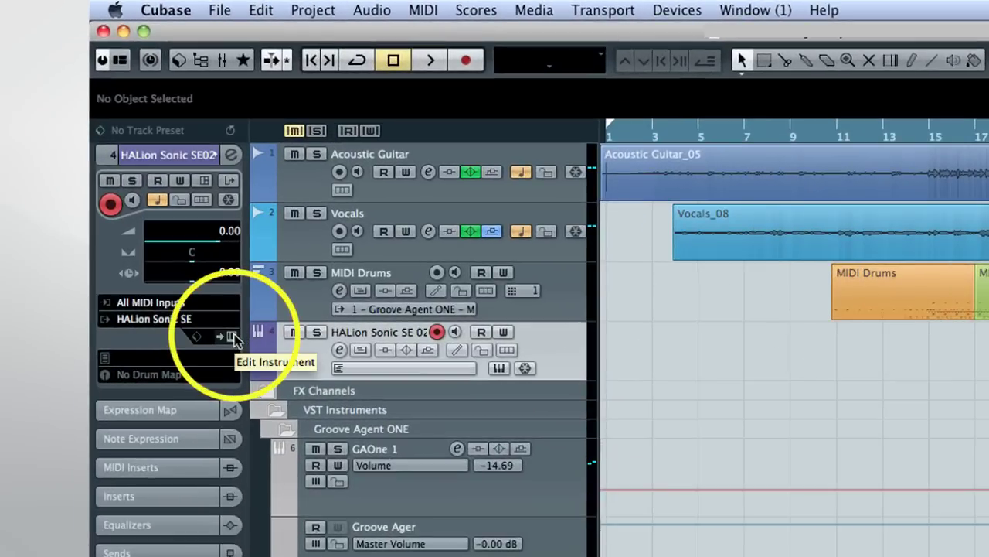
left_click(232, 338)
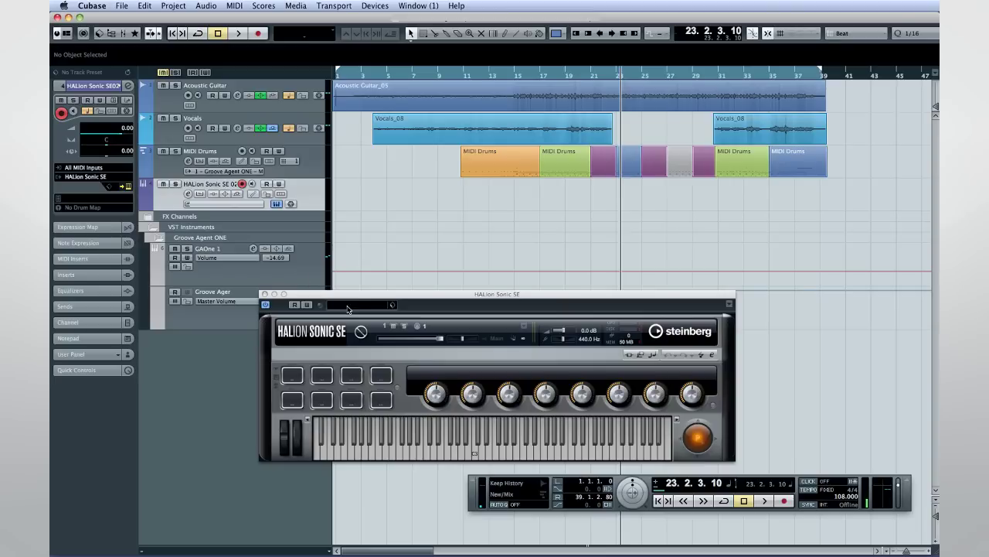
left_click(348, 309)
left_click(381, 479)
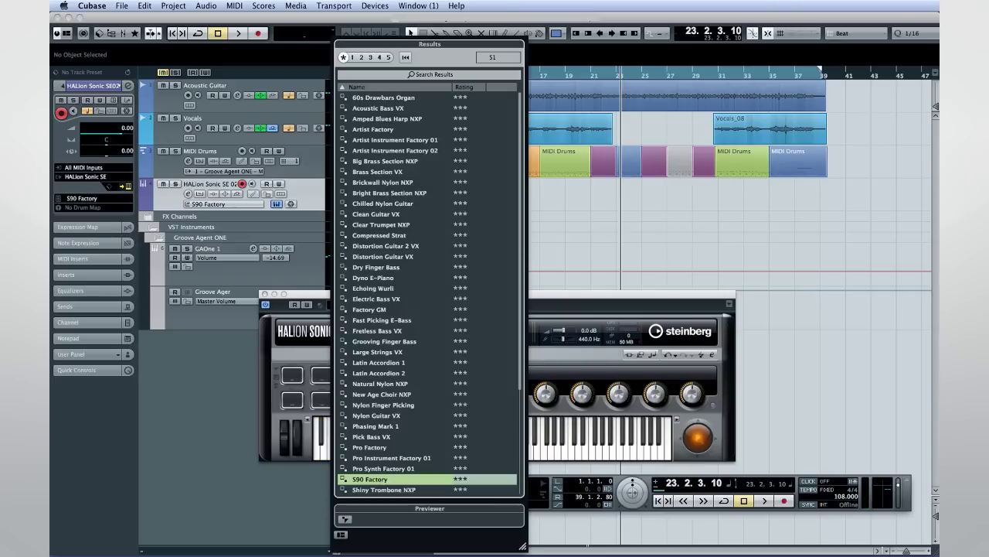
left_click(328, 188)
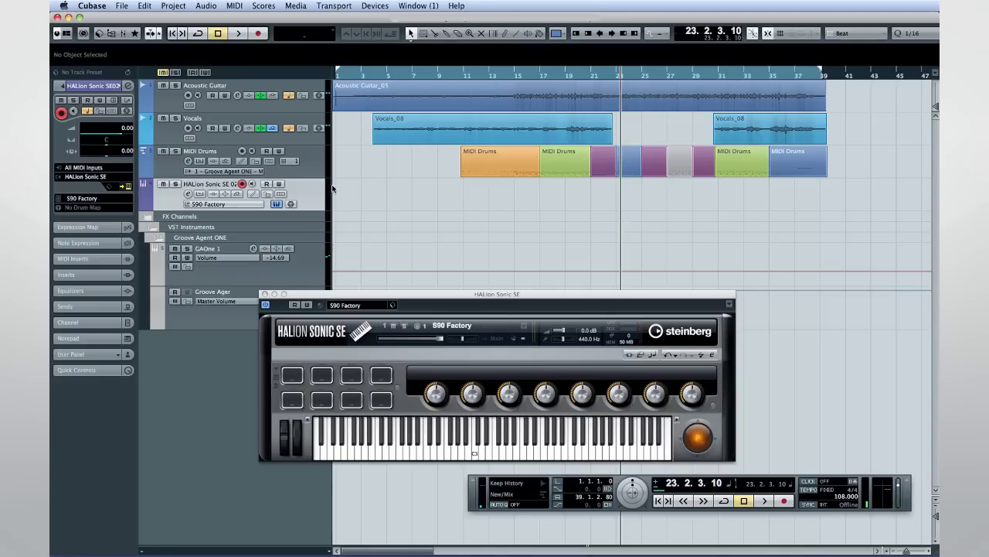
left_click_drag(331, 185, 362, 185)
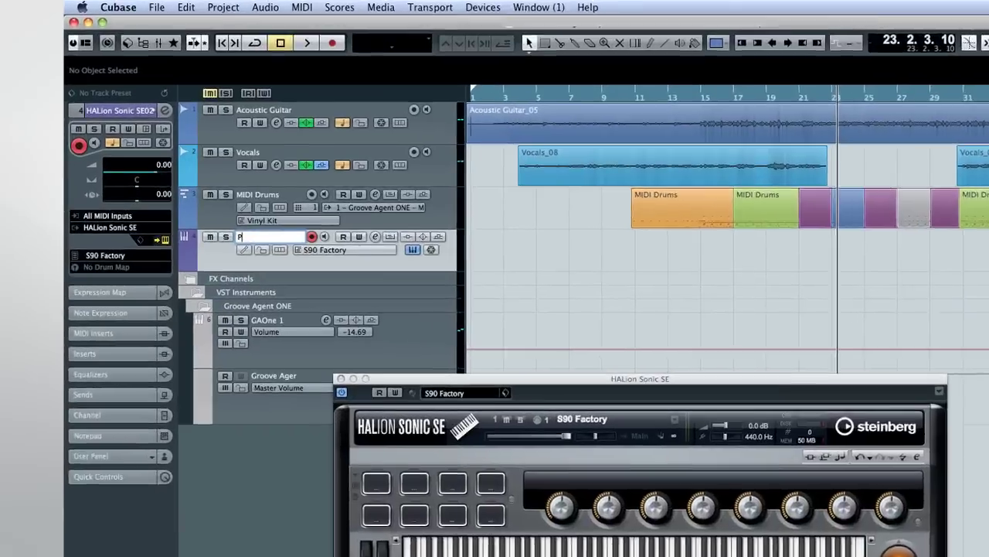
Step: Rename the HALion track to 'Piano' and the MIDI Drums track to 'Drums'
type("Piano")
key("Return")
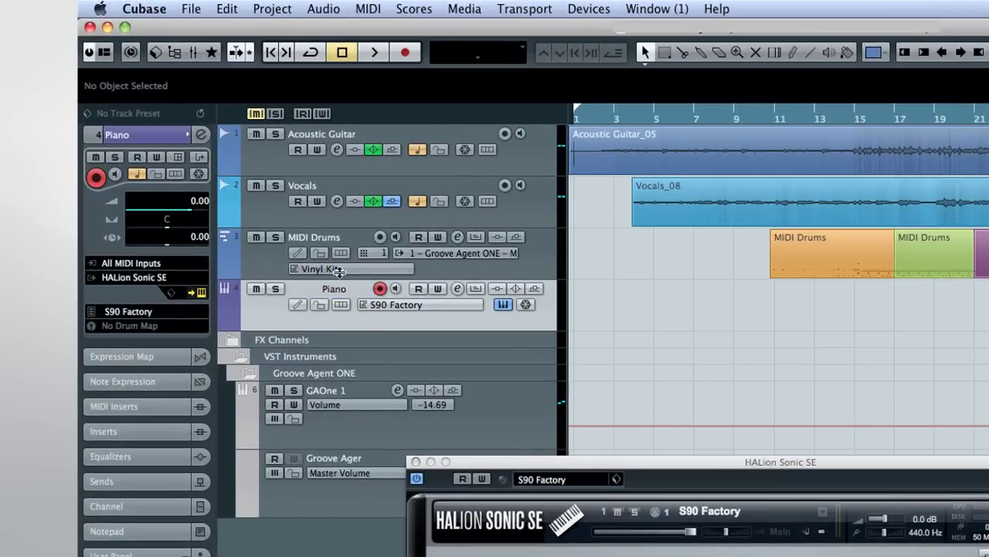
double_click(316, 237)
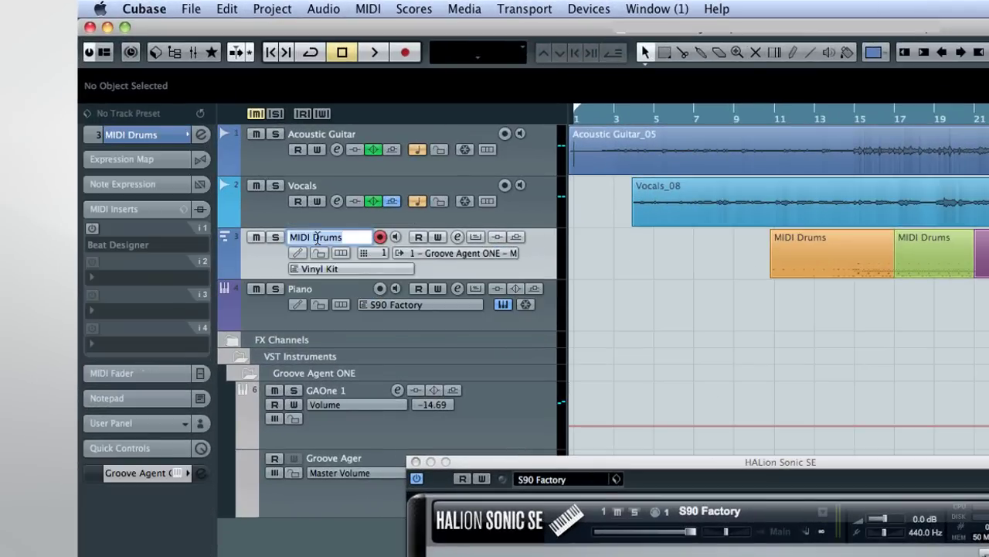
type("Drums")
key("Return")
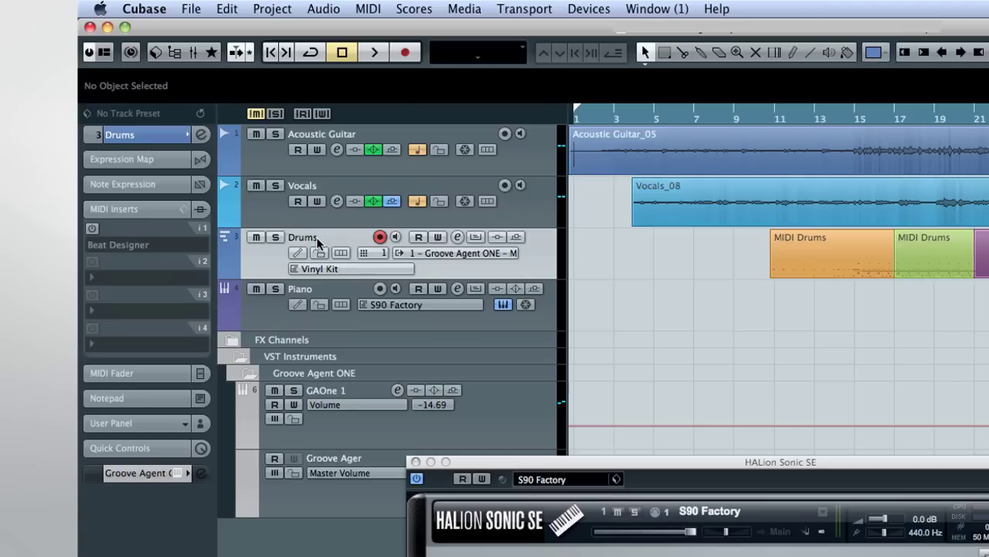
Step: Select the Piano track, keep it record-enabled, and turn on its input monitoring
left_click(336, 320)
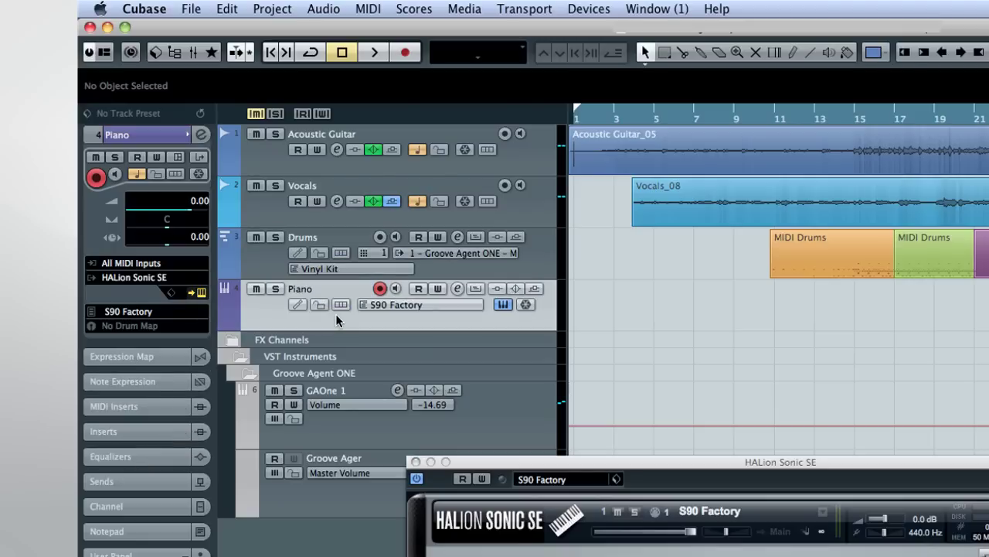
left_click(380, 288)
left_click(380, 289)
left_click(395, 288)
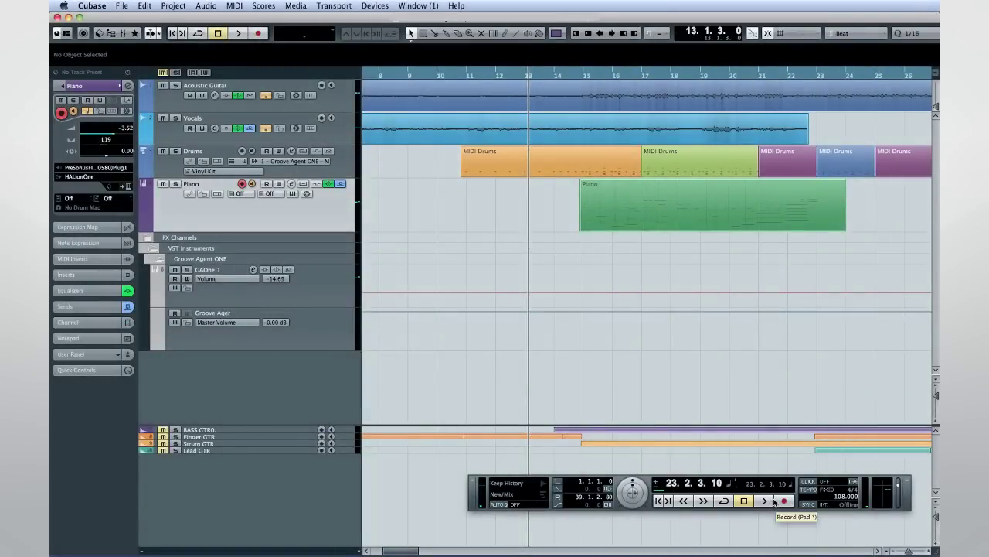
Step: Record the piano performance onto the Piano track through bar 24, then open the part for editing
left_click(777, 501)
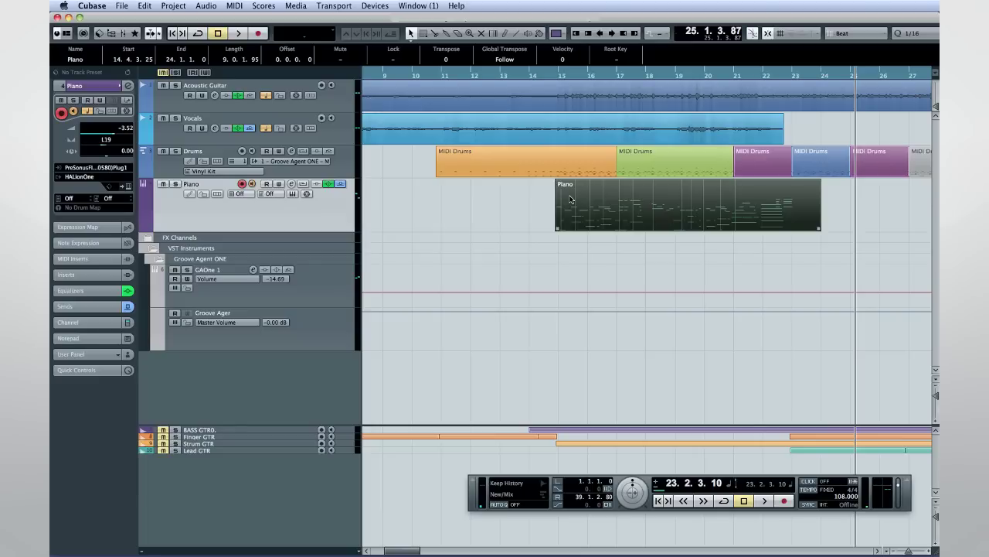
double_click(571, 200)
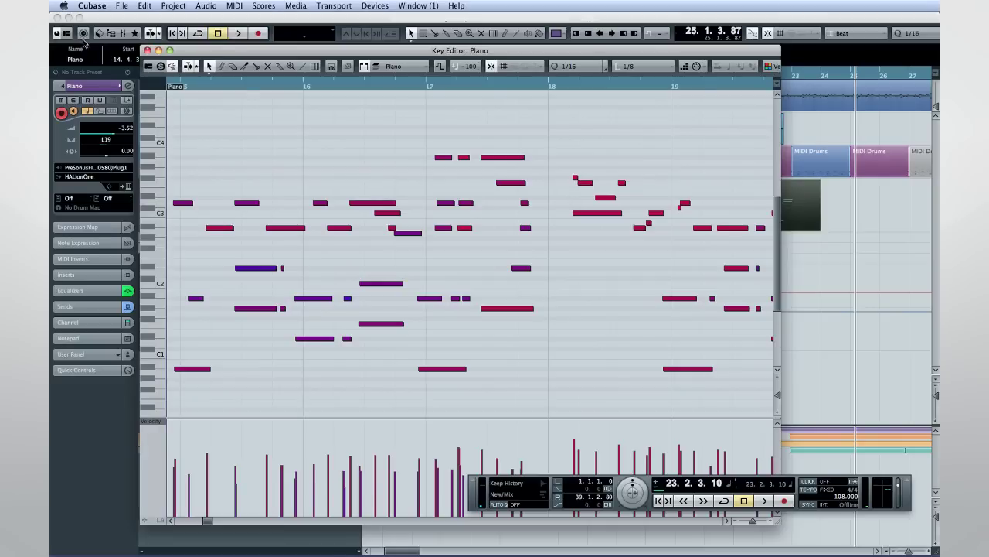
Step: Position the Key Editor window, slightly resize the low note above C1, and undo a velocity change
left_click(68, 17)
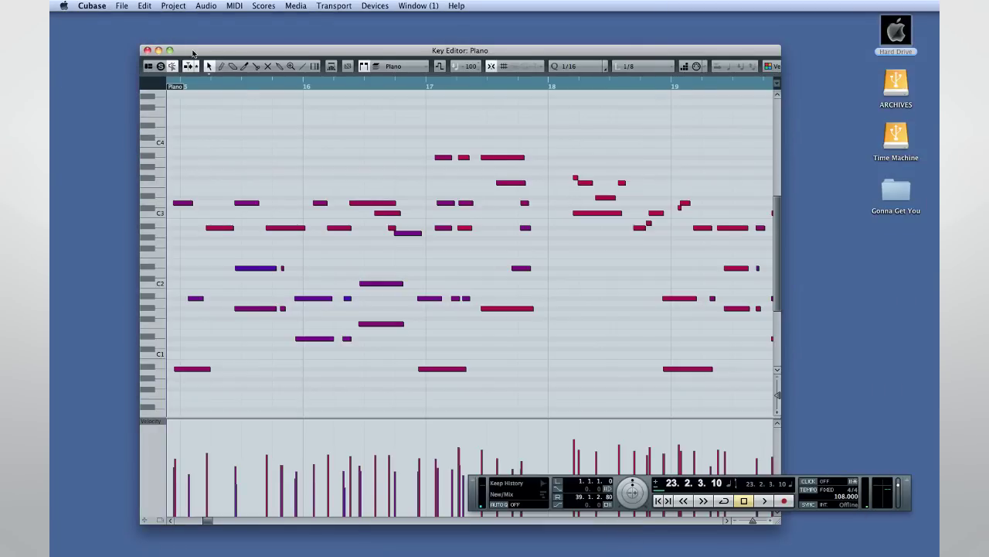
left_click_drag(193, 52, 203, 39)
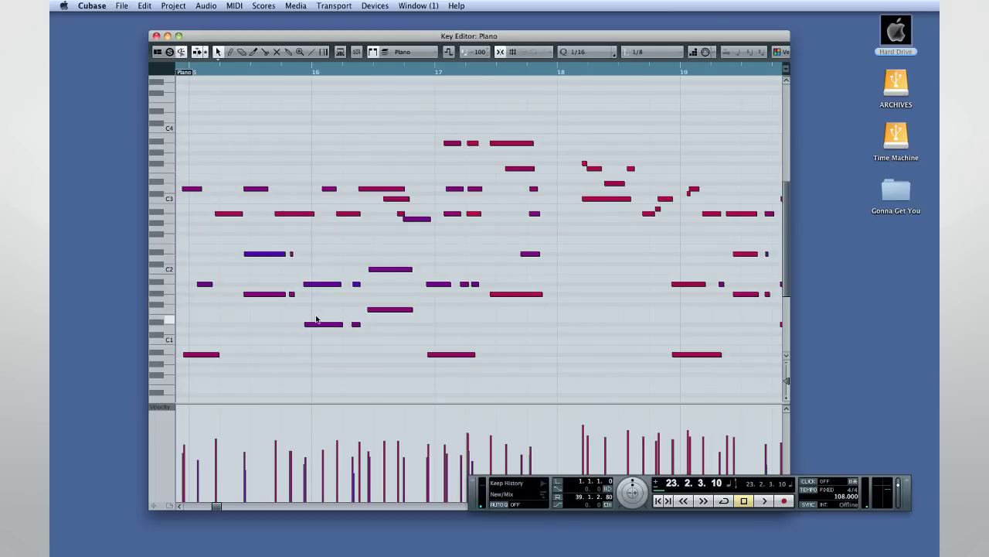
mouse_move(338, 324)
left_mouse_down()
mouse_move(327, 324)
mouse_move(351, 326)
mouse_move(335, 324)
left_mouse_up()
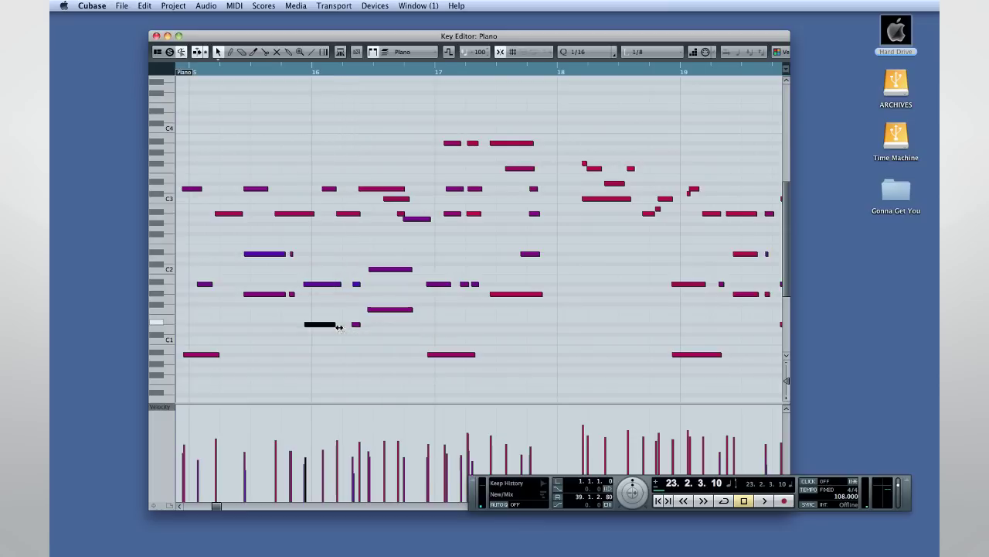
left_click(323, 424)
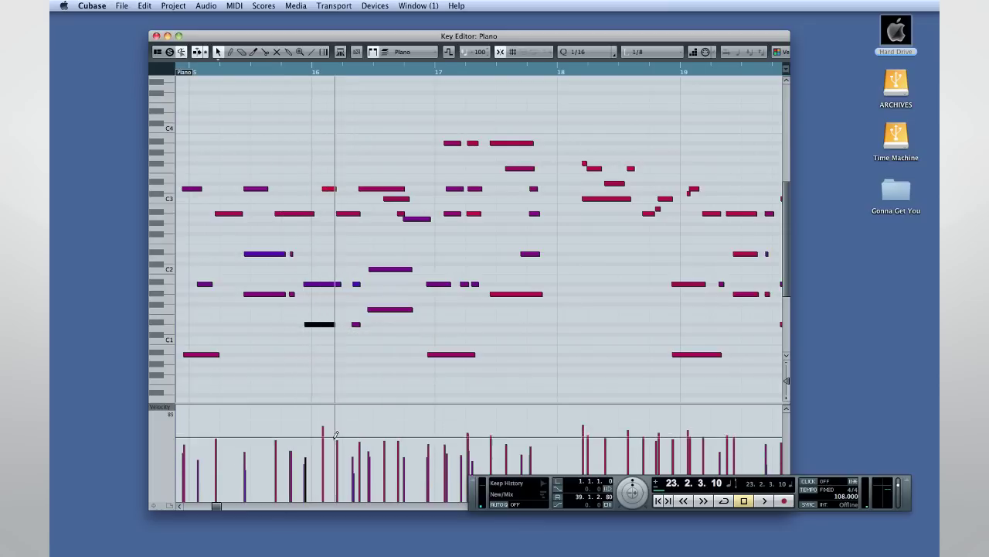
key("ctrl+z")
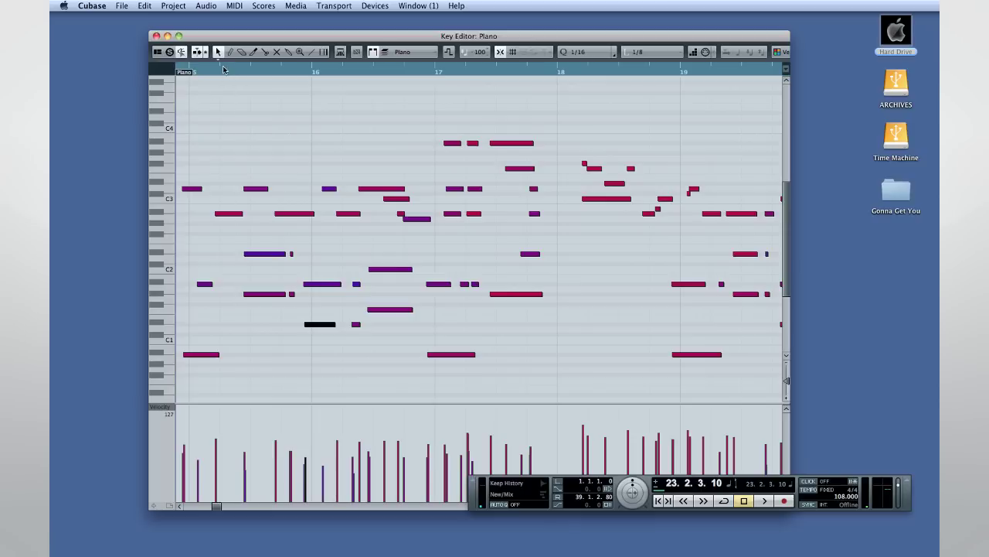
Step: Move the low note up to just below C4 and erase a note just below C3
left_click(230, 55)
left_click(215, 52)
left_click_drag(255, 189, 268, 143)
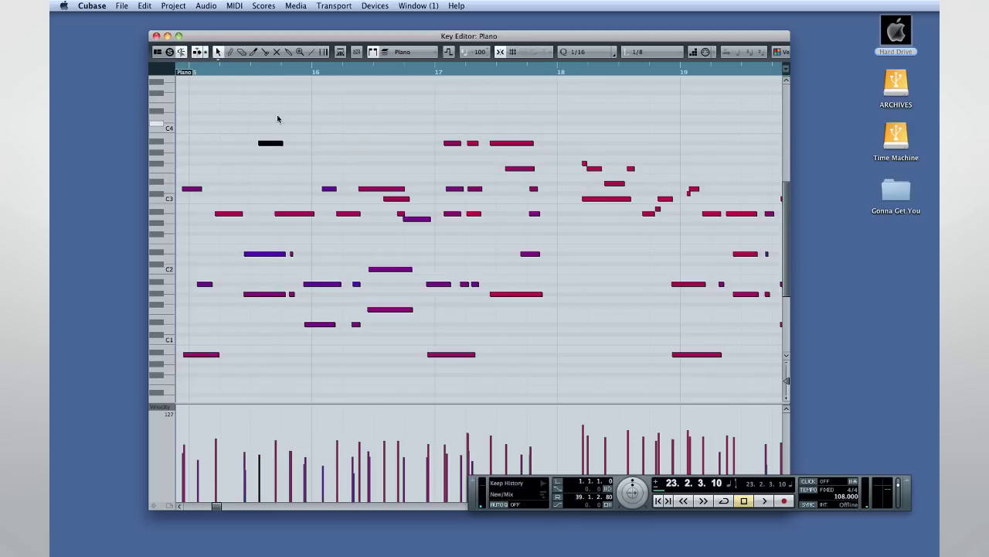
left_click(241, 52)
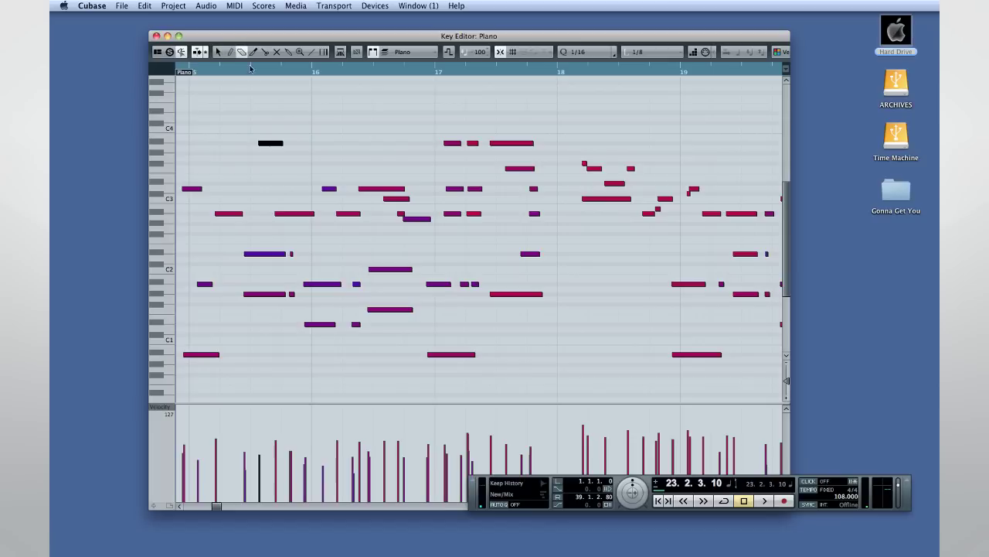
left_click(300, 215)
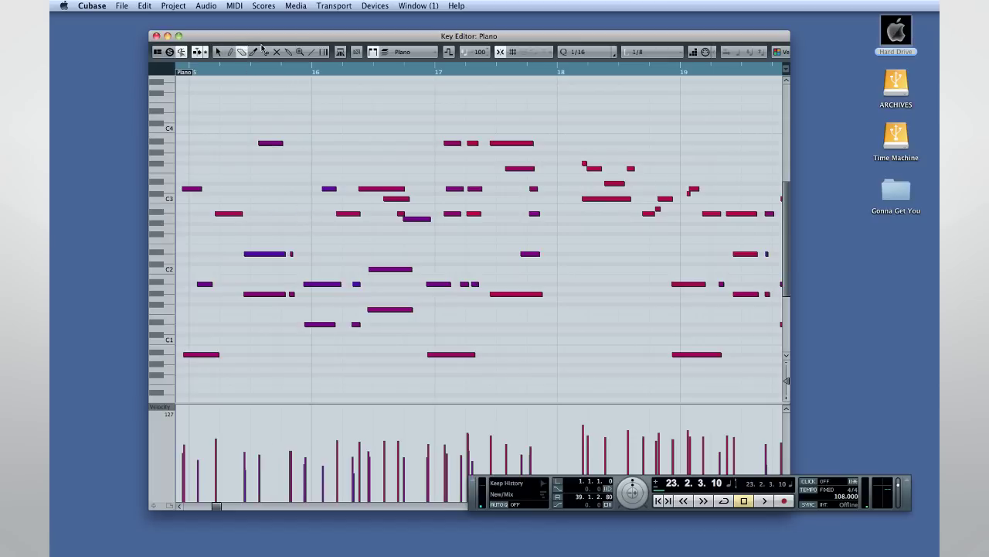
Step: Draw a new long note just below C4 and shorten the long note just above C3
left_click(230, 52)
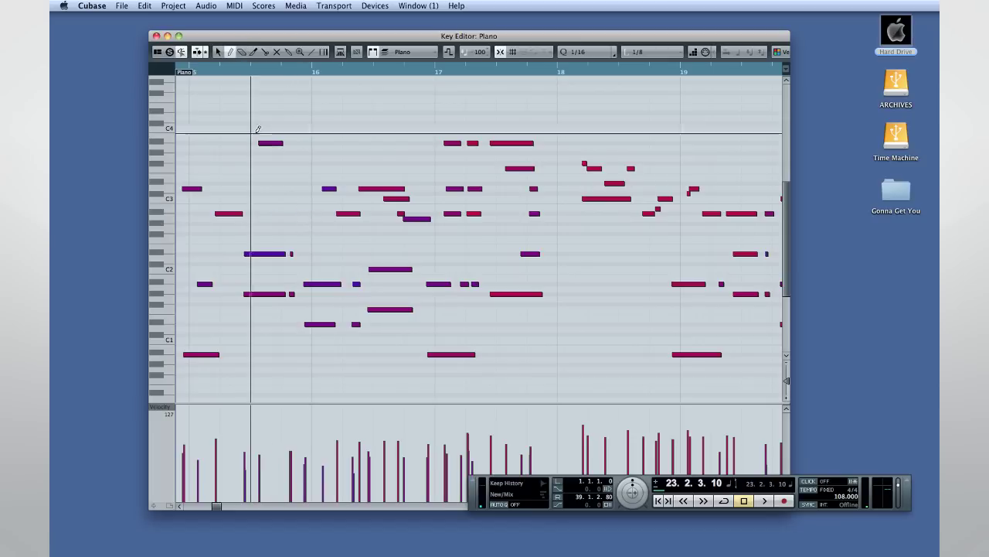
left_click_drag(251, 138, 314, 202)
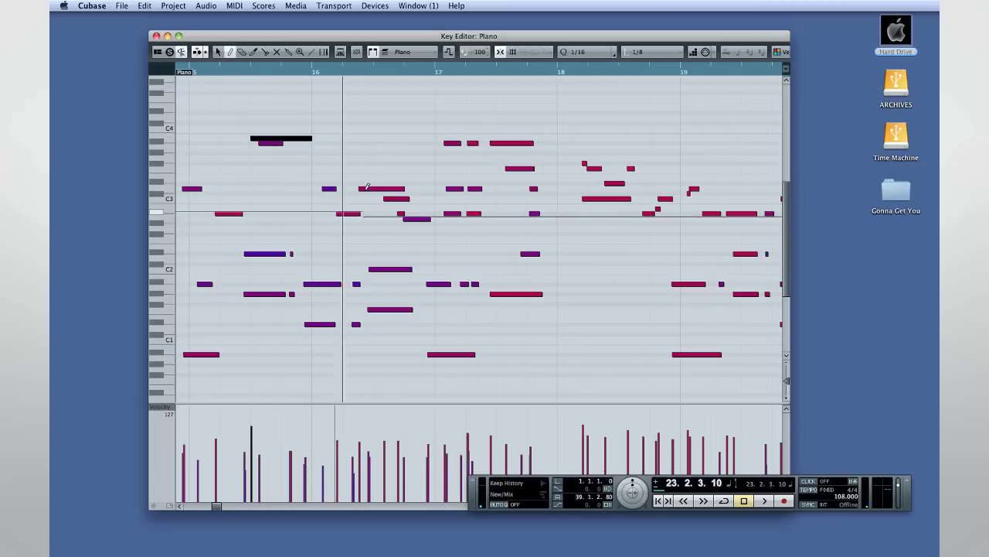
left_click(218, 52)
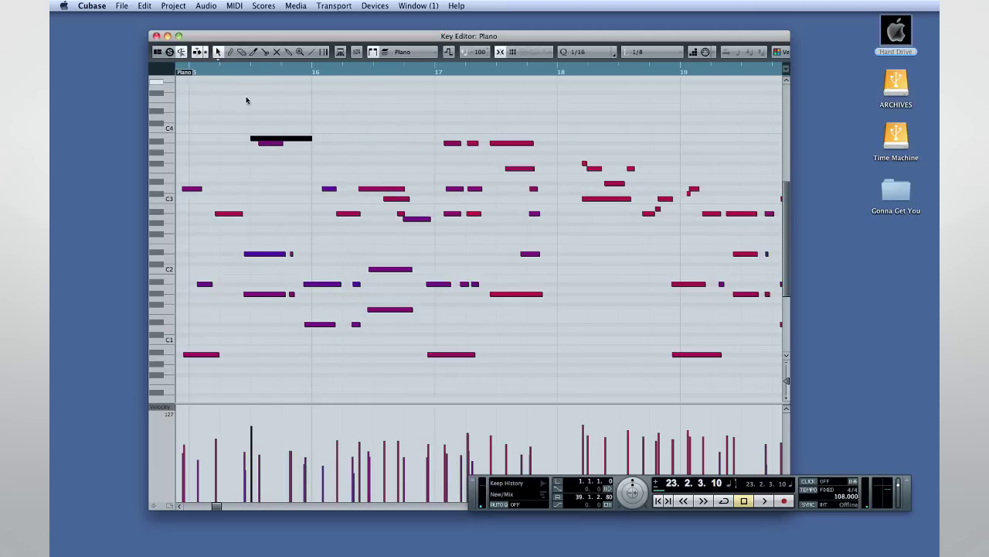
left_click(393, 189)
left_click_drag(400, 189, 375, 191)
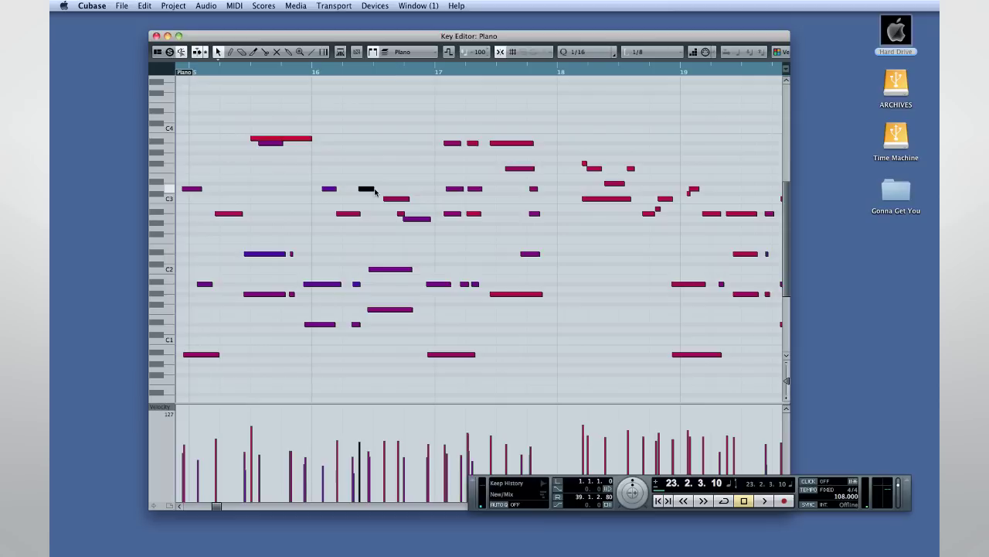